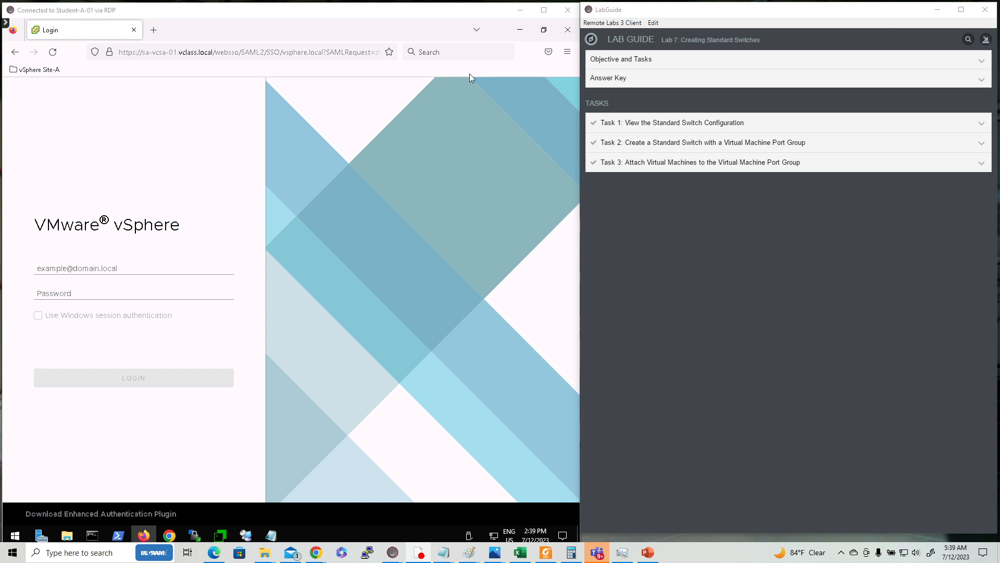
# Review the lab guide's objective and tasks, and show the Task 1 instructions for viewing the standard switch configuration.
pyautogui.click(654, 61)
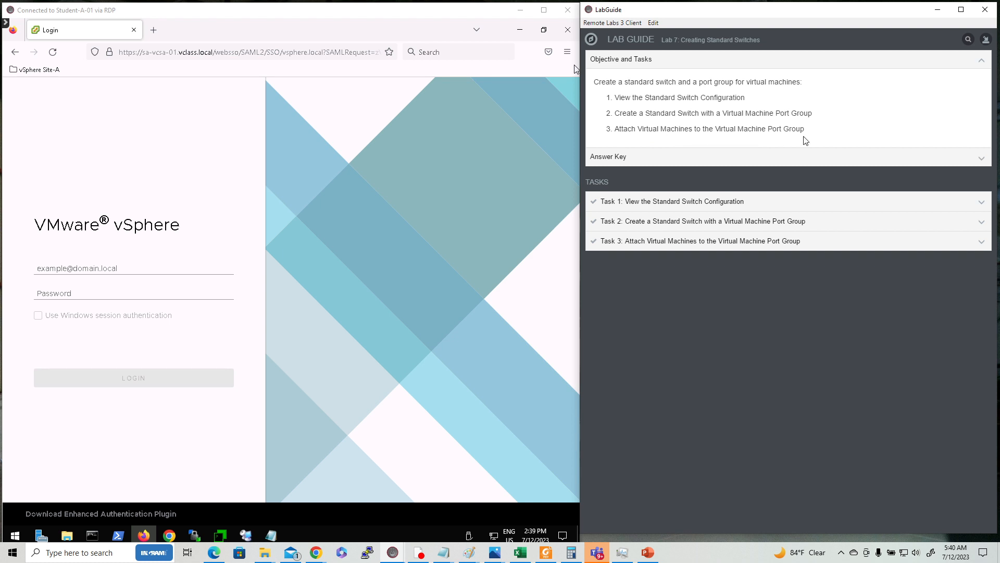
pyautogui.click(628, 60)
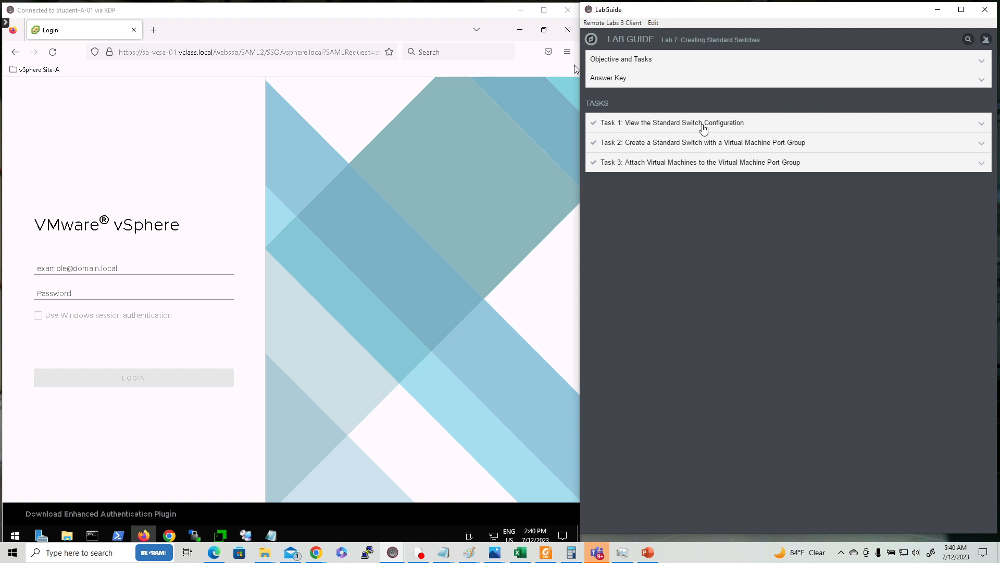
pyautogui.click(707, 125)
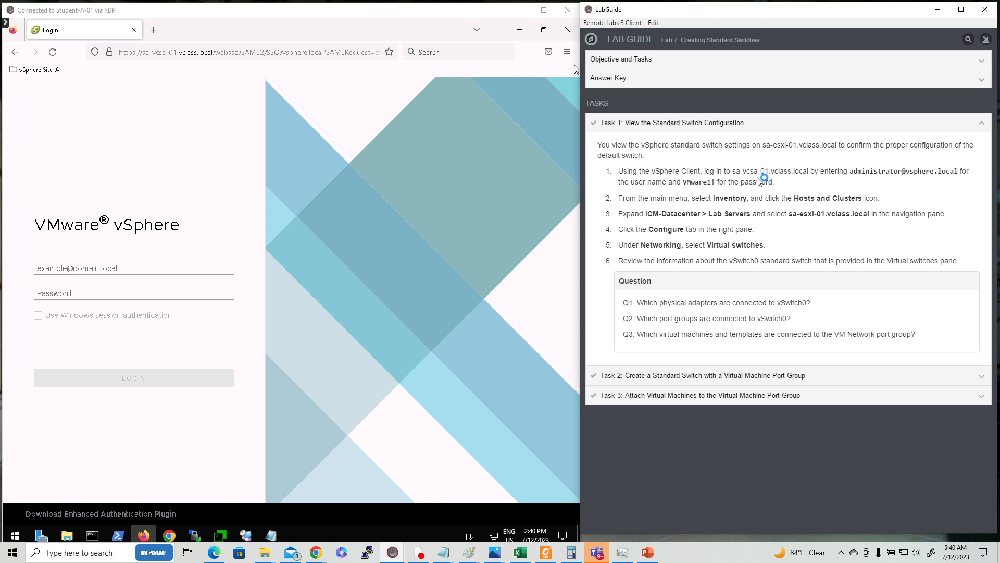
# Load the vSphere Client (SA-VCSA-01) login page and log in with the saved administrator user name and password.
pyautogui.click(28, 71)
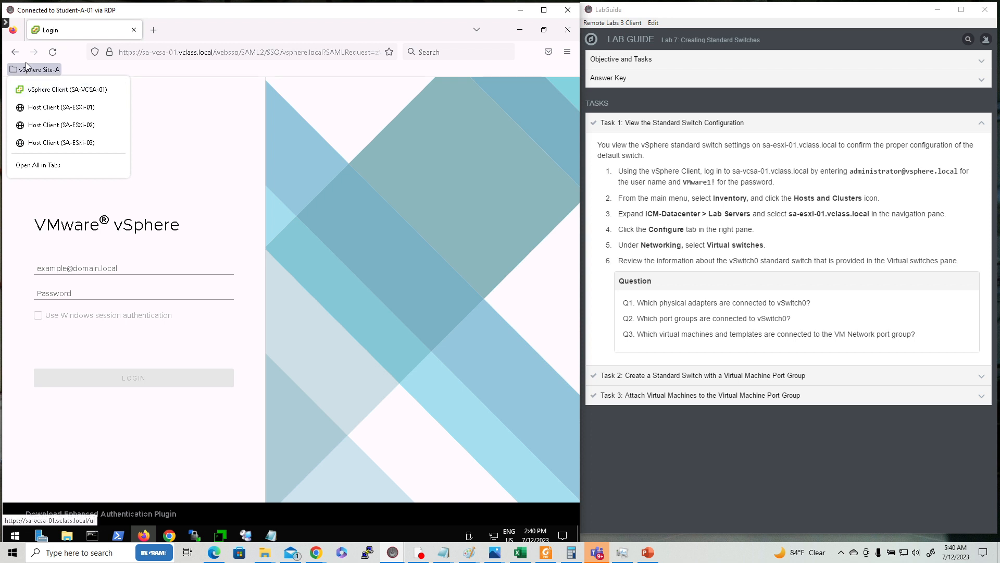
pyautogui.click(96, 90)
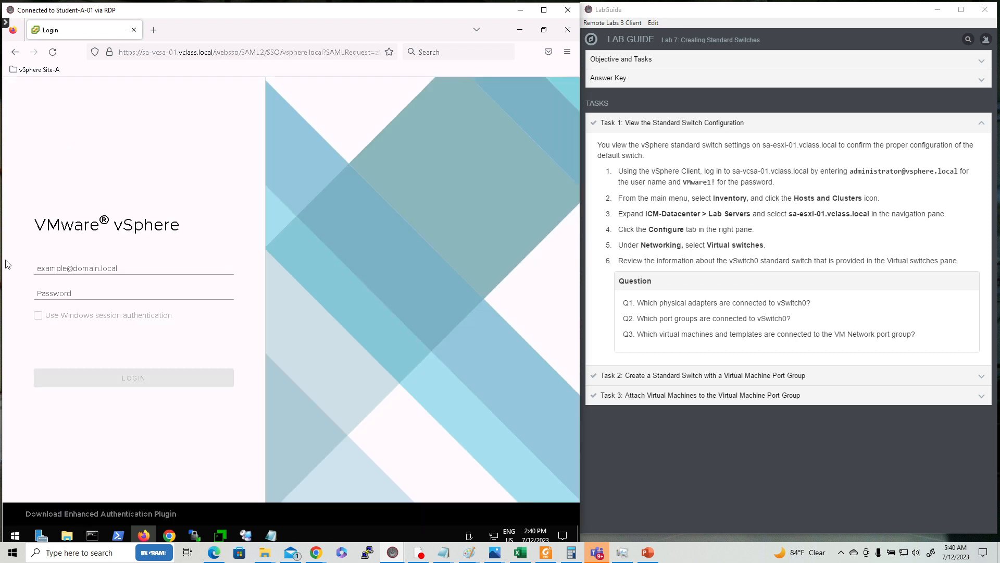
pyautogui.click(121, 266)
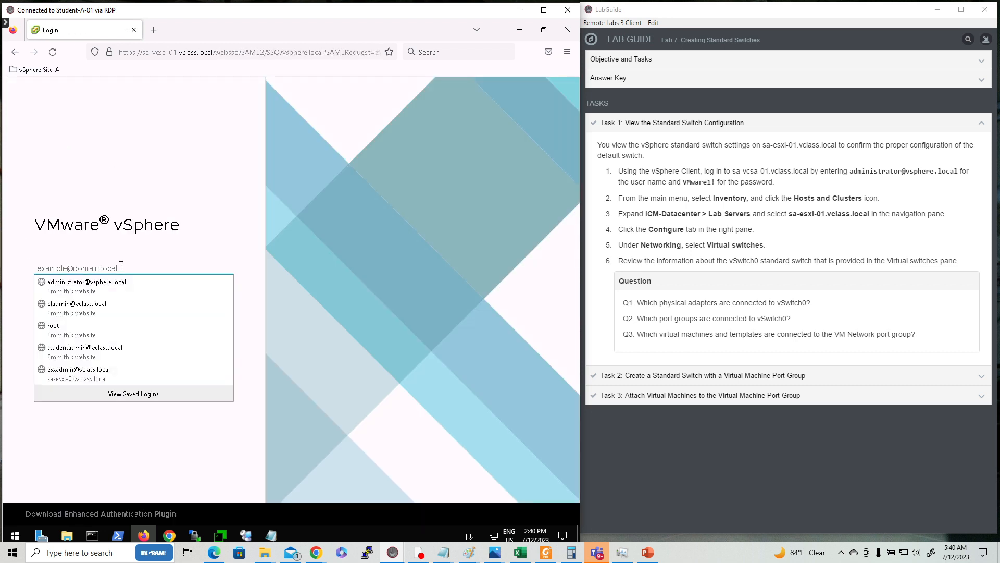
pyautogui.click(111, 287)
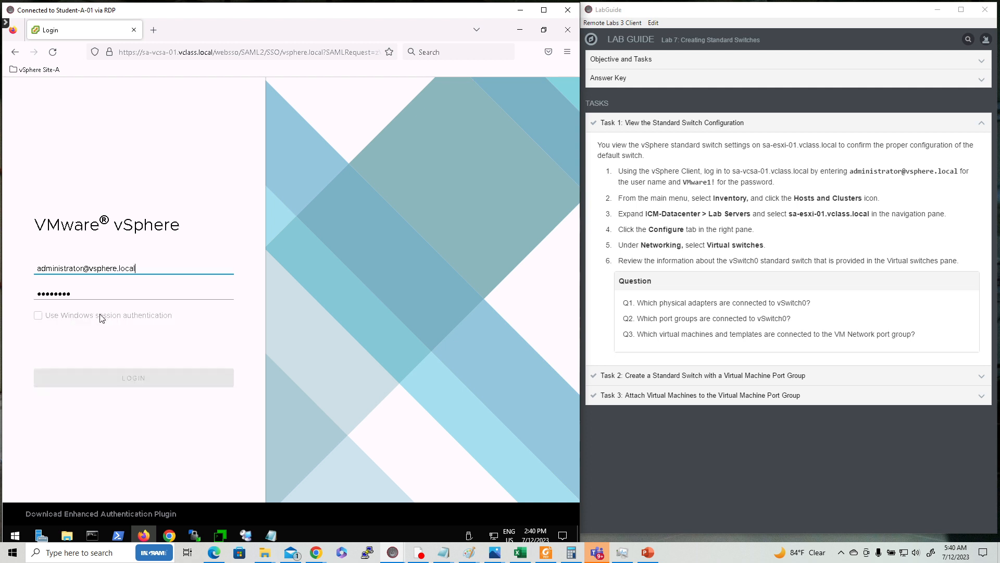
pyautogui.click(91, 293)
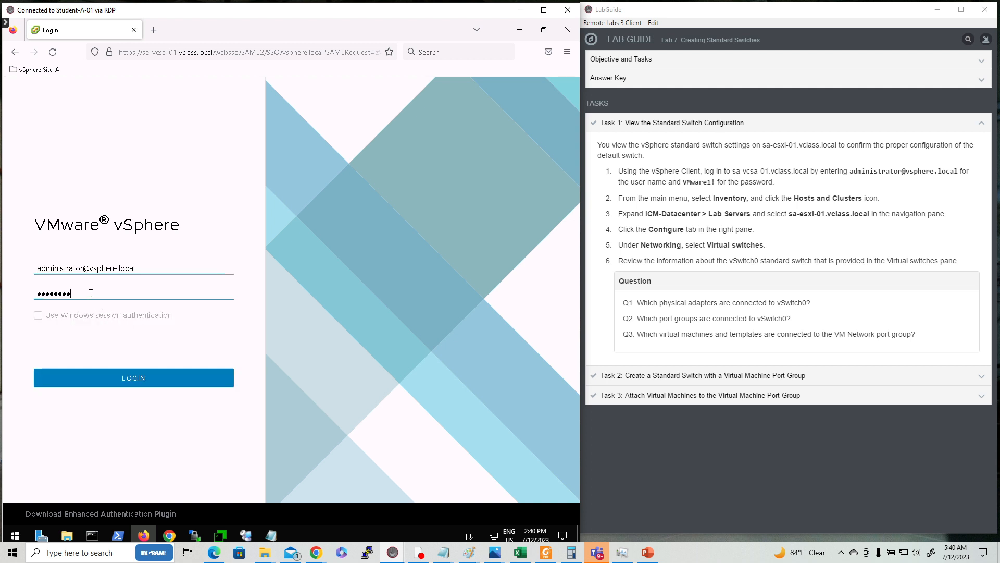
pyautogui.click(134, 379)
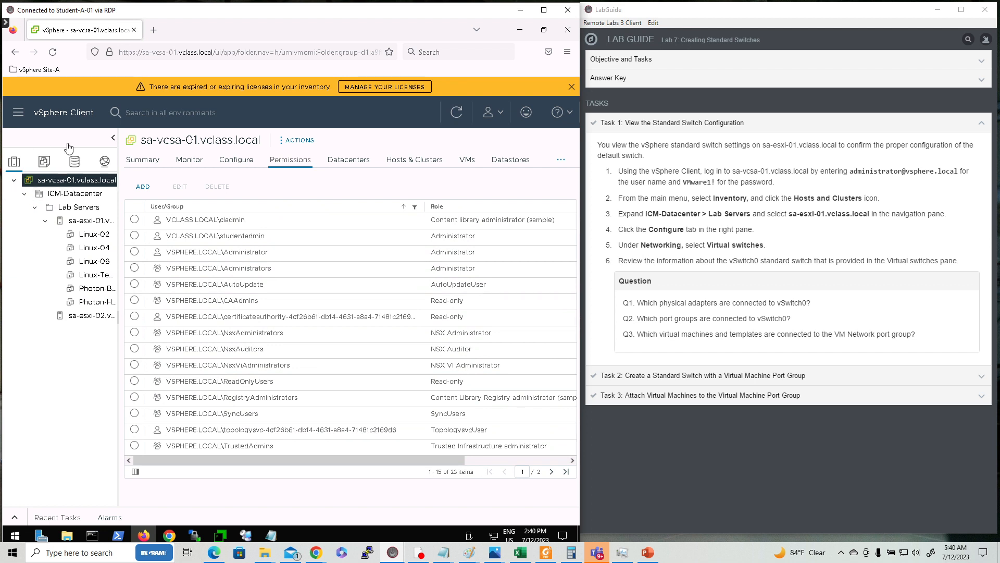
# Go to the inventory and select the host sa-esxi-01.vclass.local under ICM-Datacenter > Lab Servers.
pyautogui.click(18, 114)
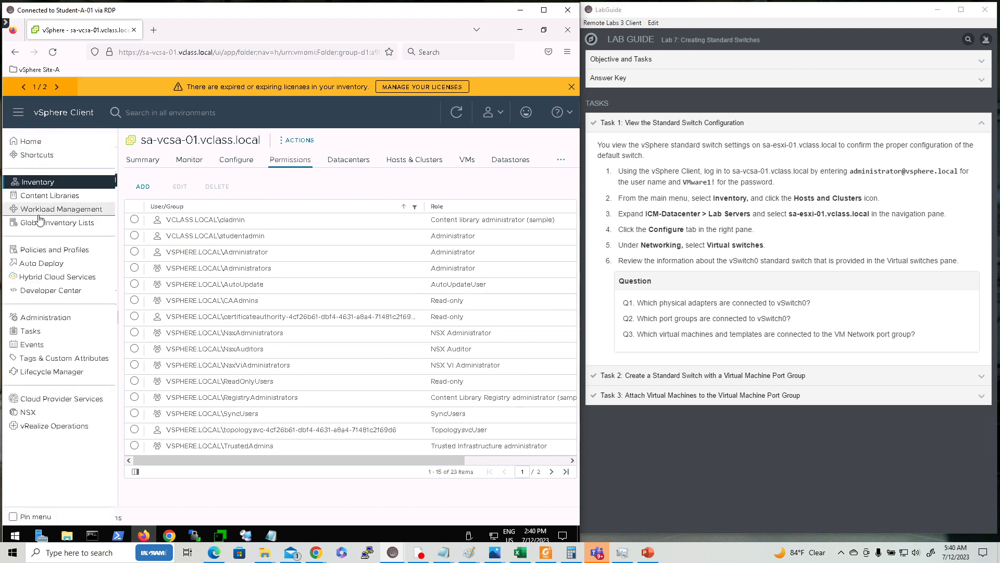
pyautogui.click(31, 183)
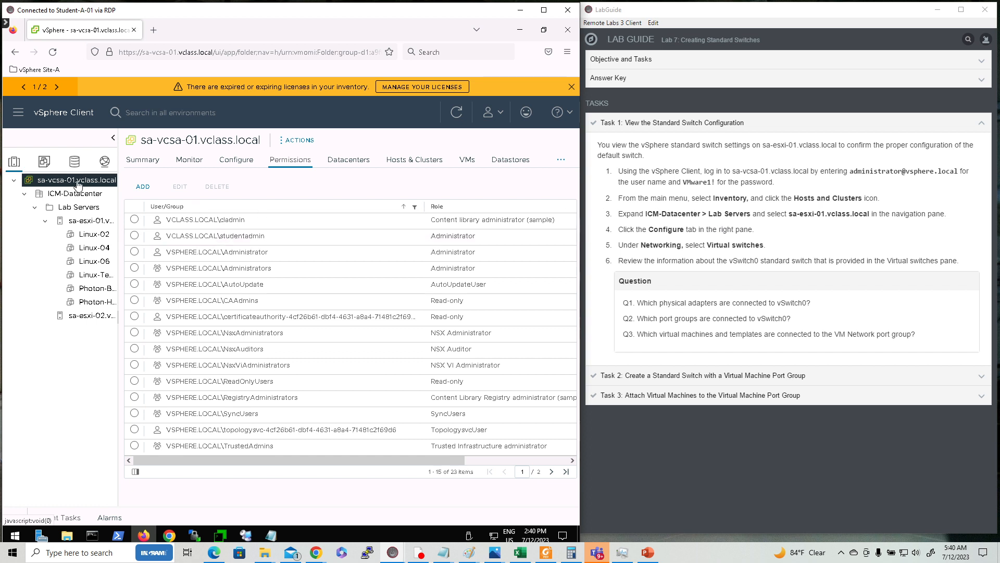
pyautogui.click(76, 195)
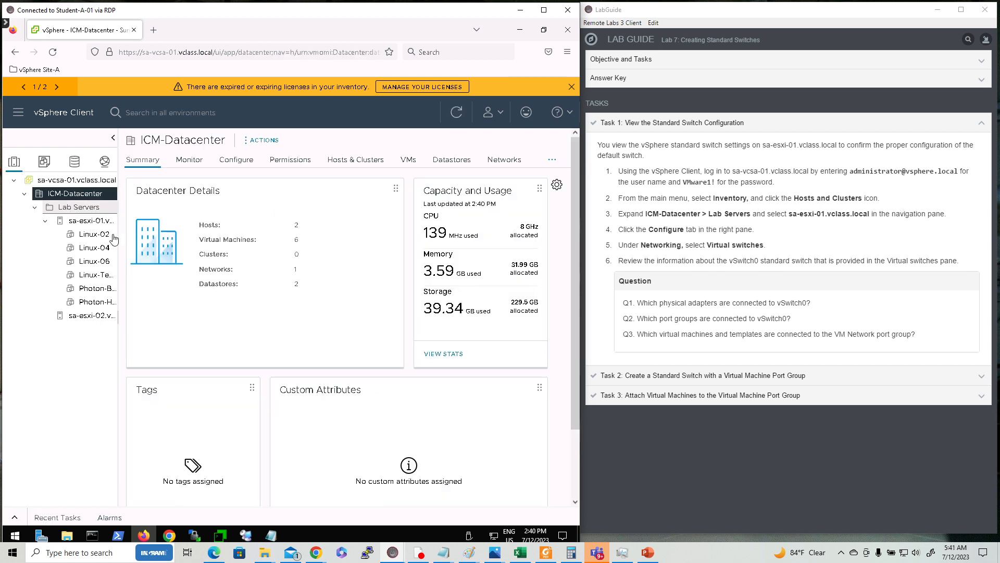
pyautogui.click(91, 225)
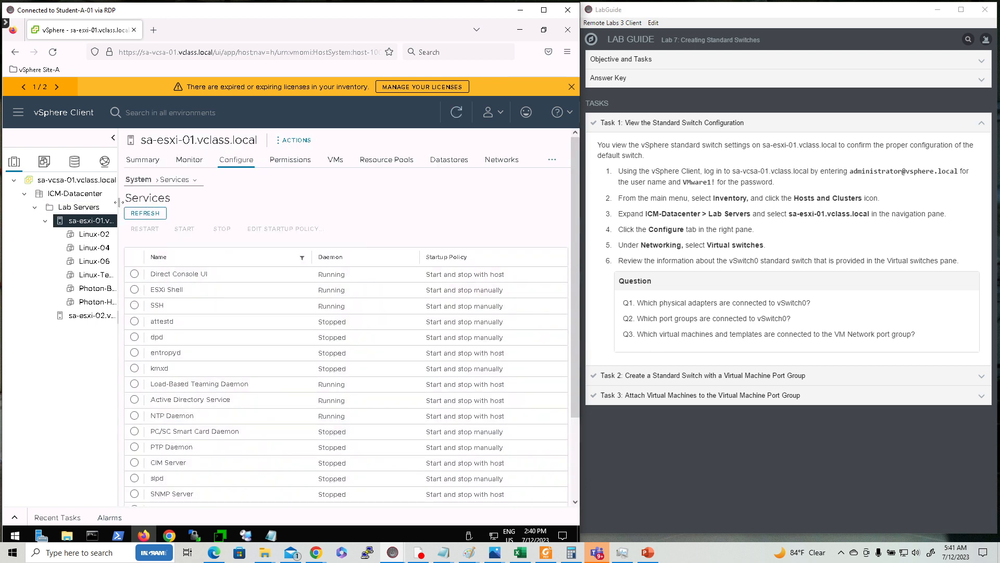
pyautogui.moveTo(119, 210); pyautogui.dragTo(165, 204)
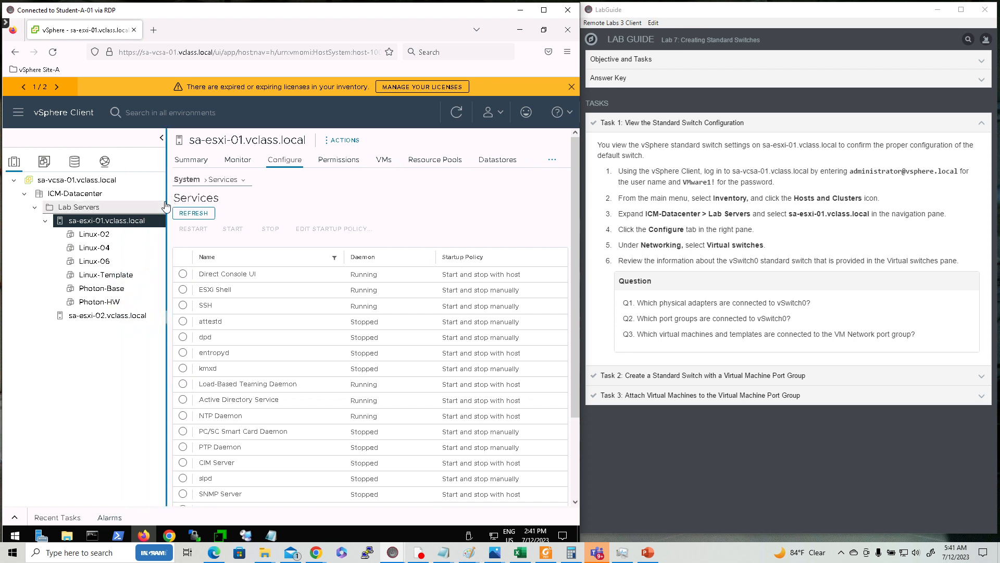
pyautogui.moveTo(166, 203); pyautogui.dragTo(124, 201)
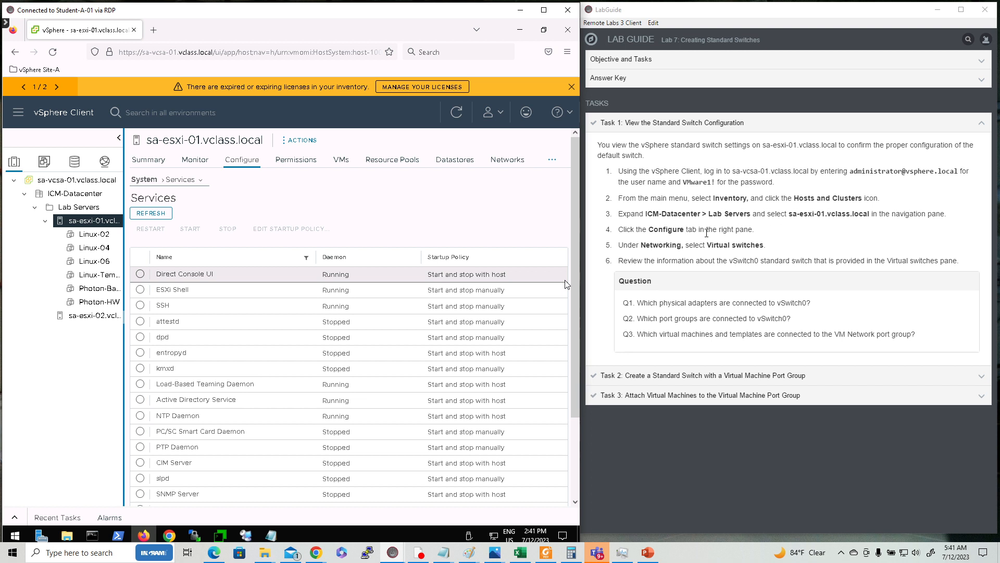
# Show the summary of sa-esxi-01.vclass.local and return to its configuration settings.
pyautogui.click(255, 163)
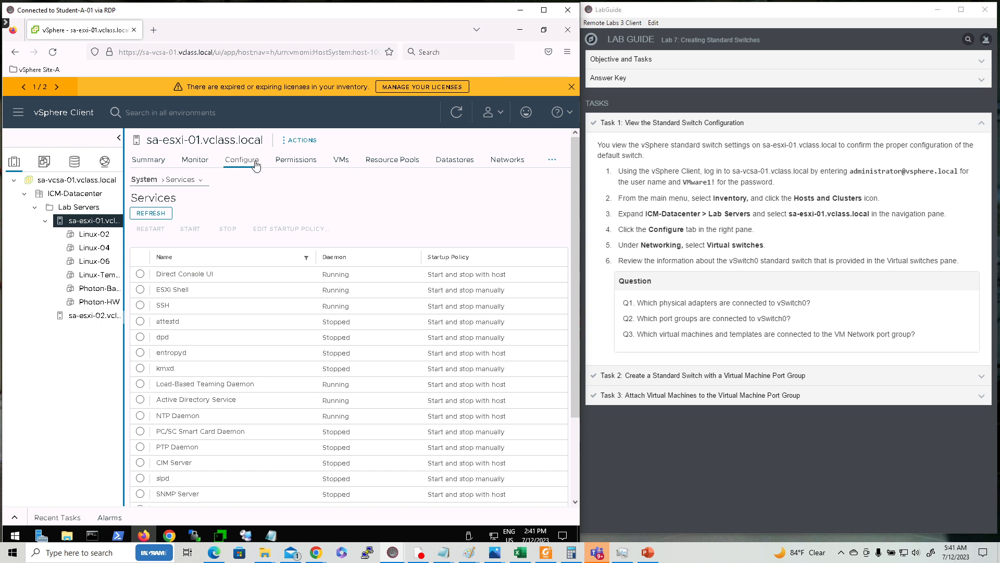
pyautogui.click(173, 168)
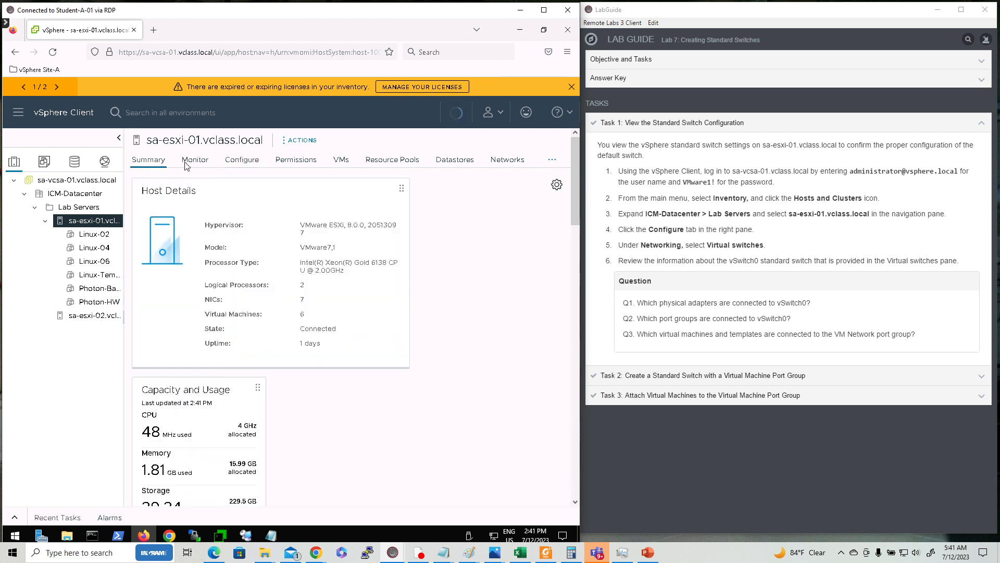
pyautogui.click(254, 163)
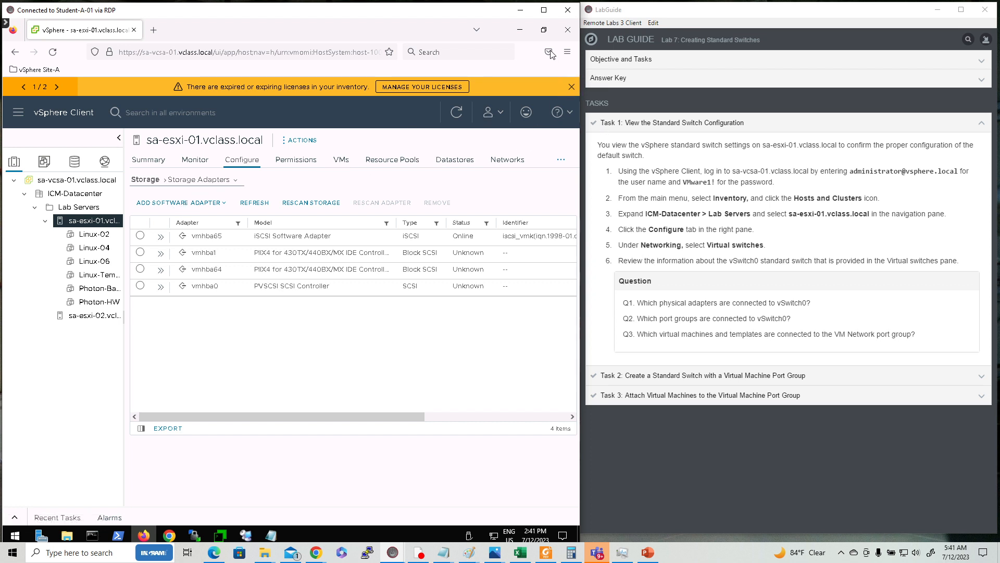
pyautogui.click(552, 11)
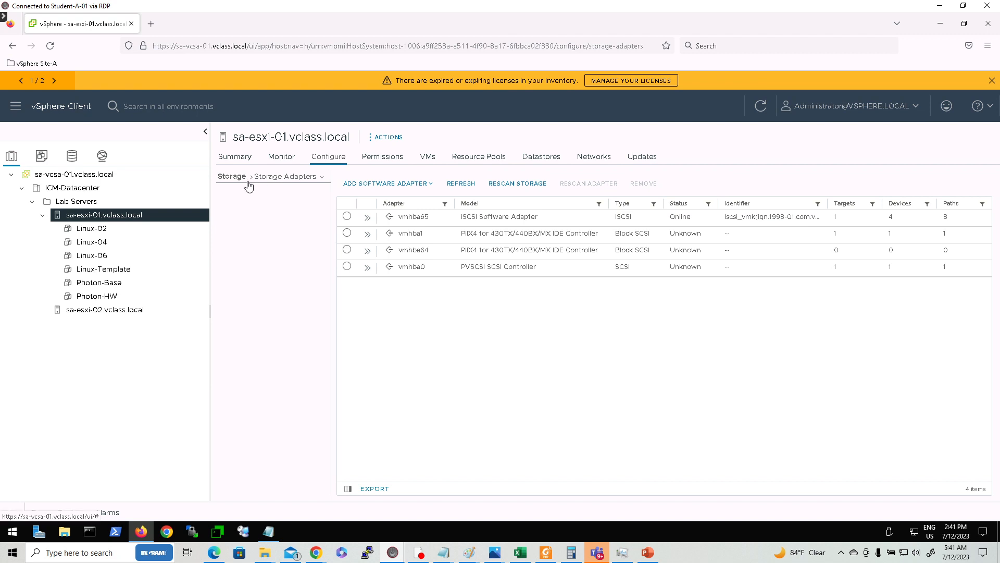
pyautogui.click(322, 179)
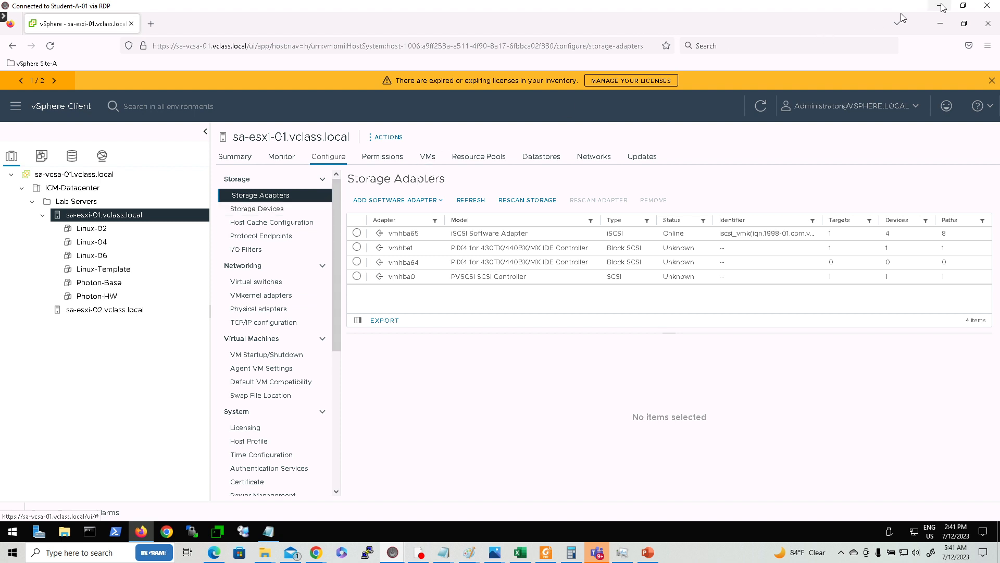
pyautogui.click(963, 5)
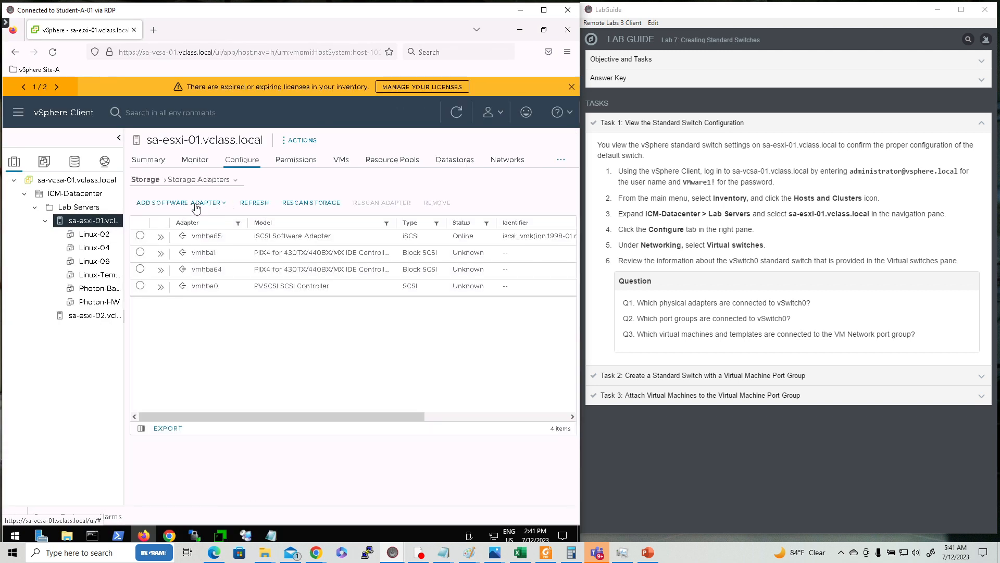
# Show the host's virtual switches and examine the virtual machines connected to the VM Network port group on vSwitch0.
pyautogui.click(160, 181)
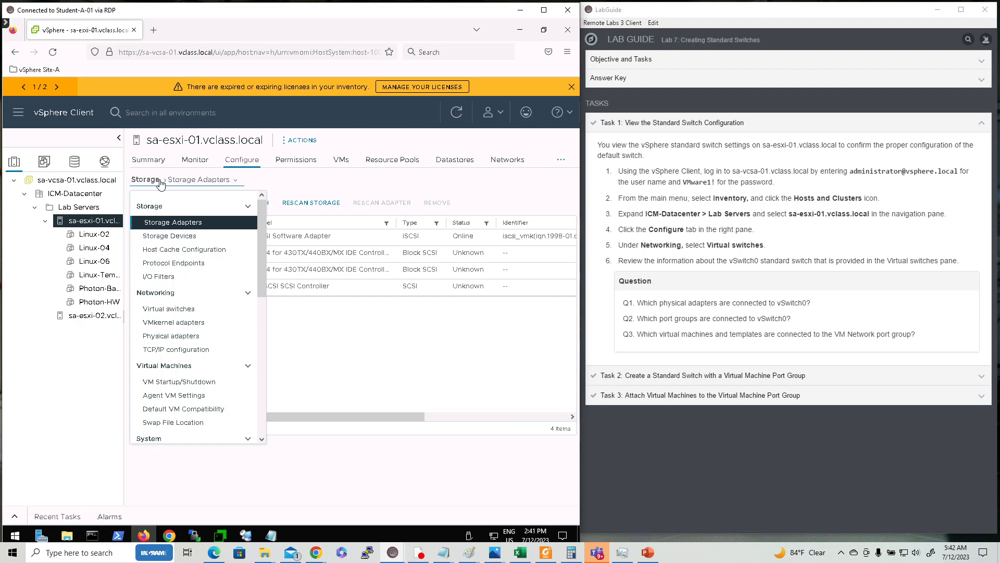
pyautogui.click(176, 309)
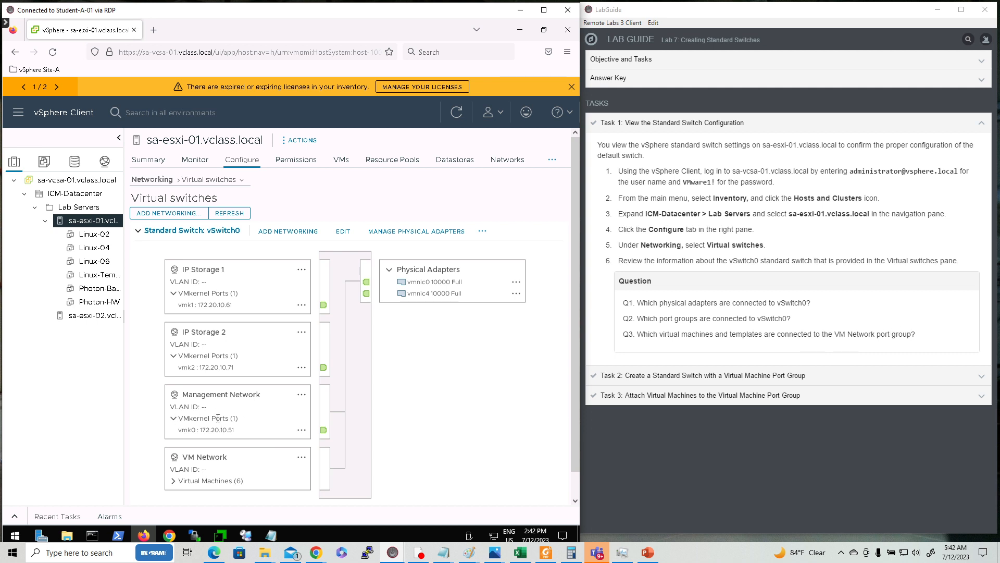
pyautogui.click(175, 482)
pyautogui.scroll(-3, 258, 465)
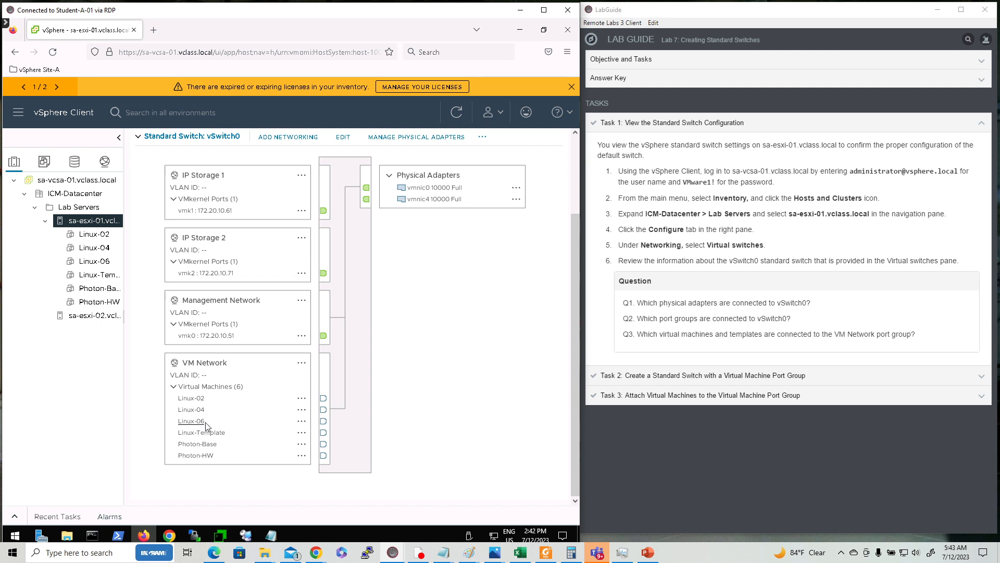
pyautogui.click(175, 387)
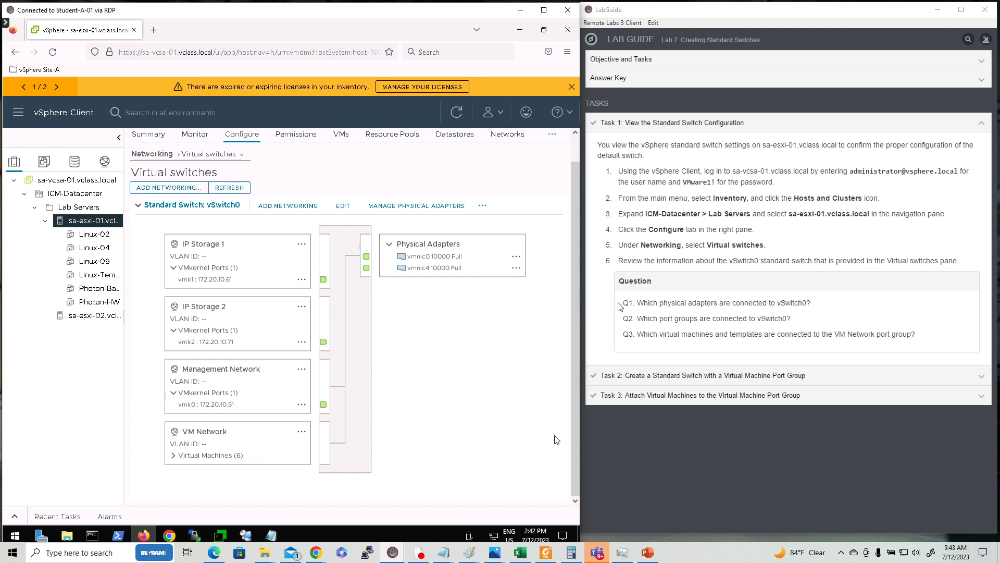
# Show the lab guide's Task 2 instructions and start adding a Virtual Machine Port Group for a Standard Switch on sa-esxi-01.vclass.local.
pyautogui.click(671, 380)
pyautogui.click(671, 380)
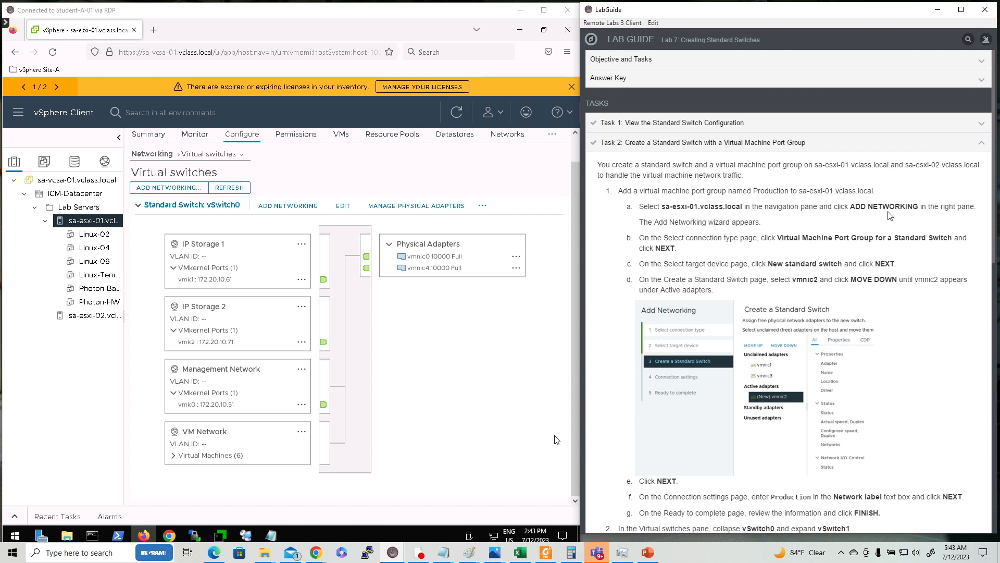
pyautogui.click(77, 220)
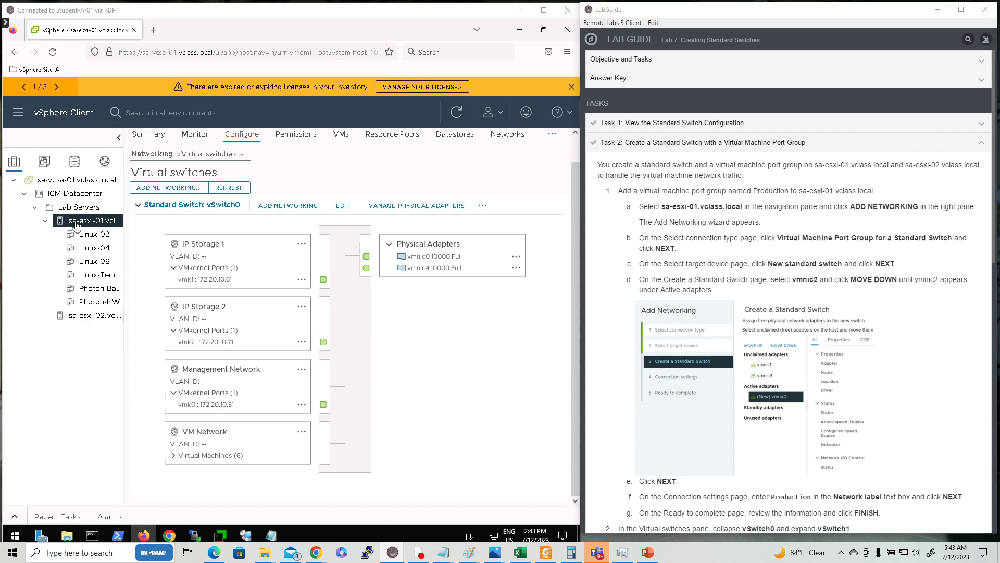
pyautogui.click(289, 206)
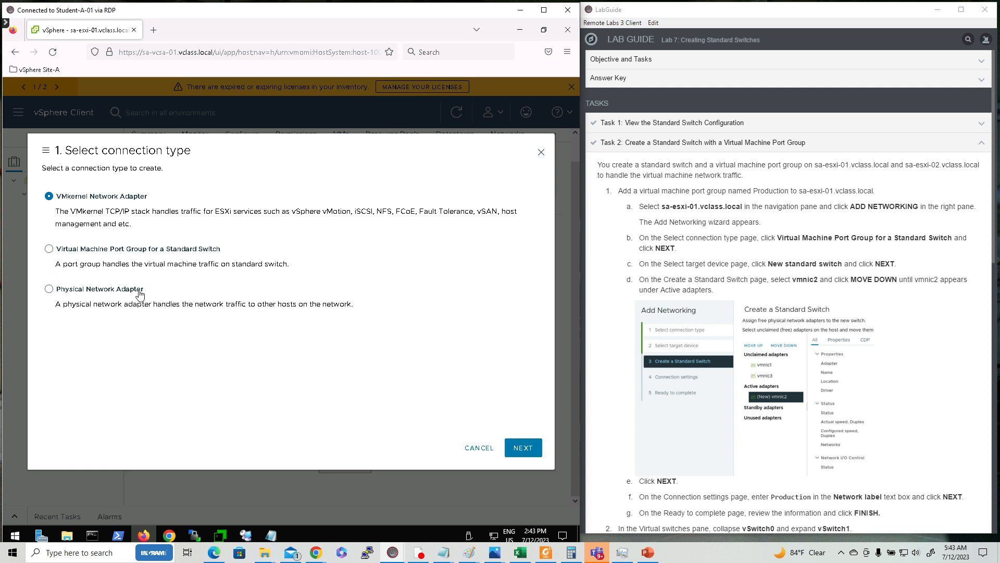
pyautogui.click(49, 249)
pyautogui.click(523, 447)
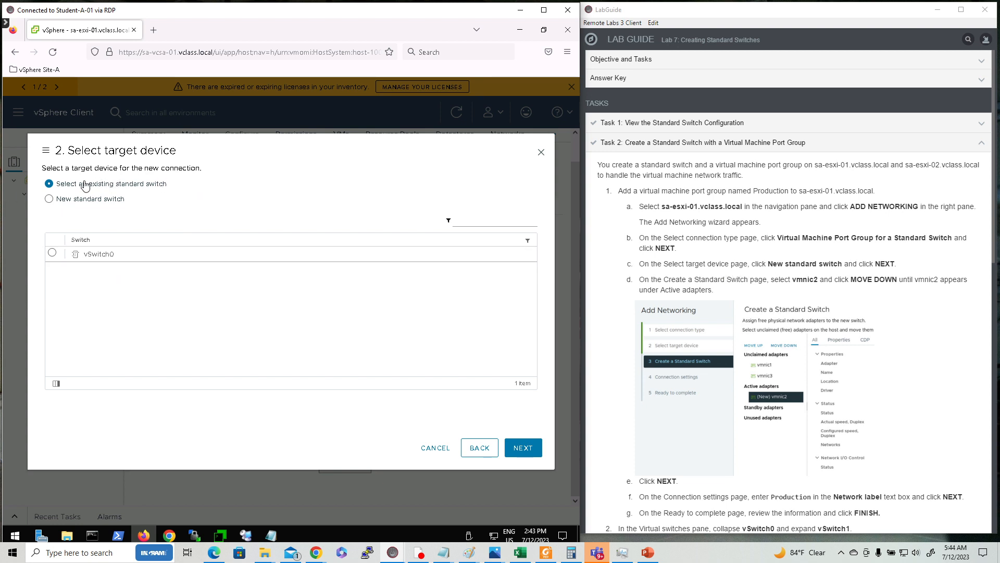
# Choose a new standard switch as the target device and move vmnic2 into its active adapters.
pyautogui.click(49, 200)
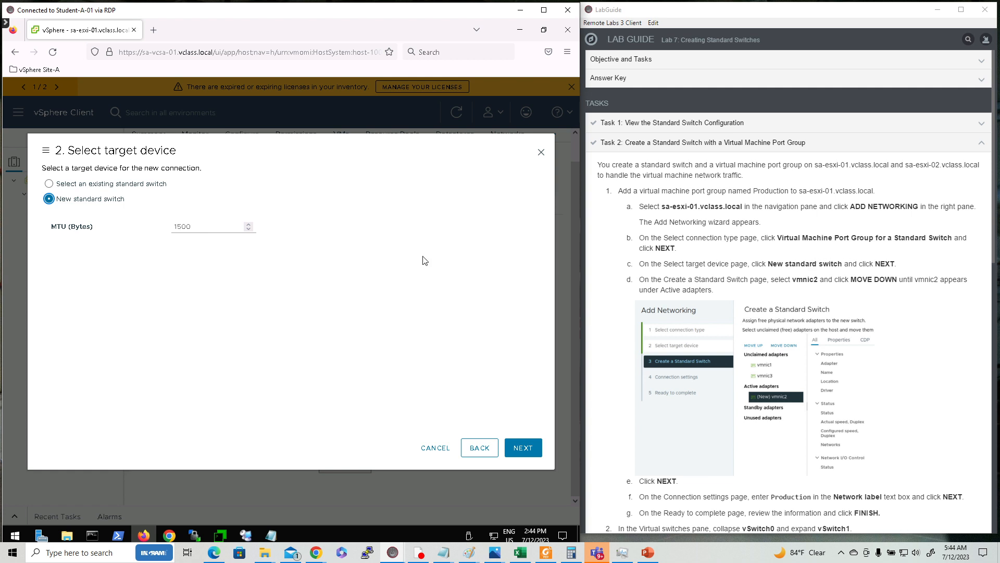
pyautogui.click(523, 451)
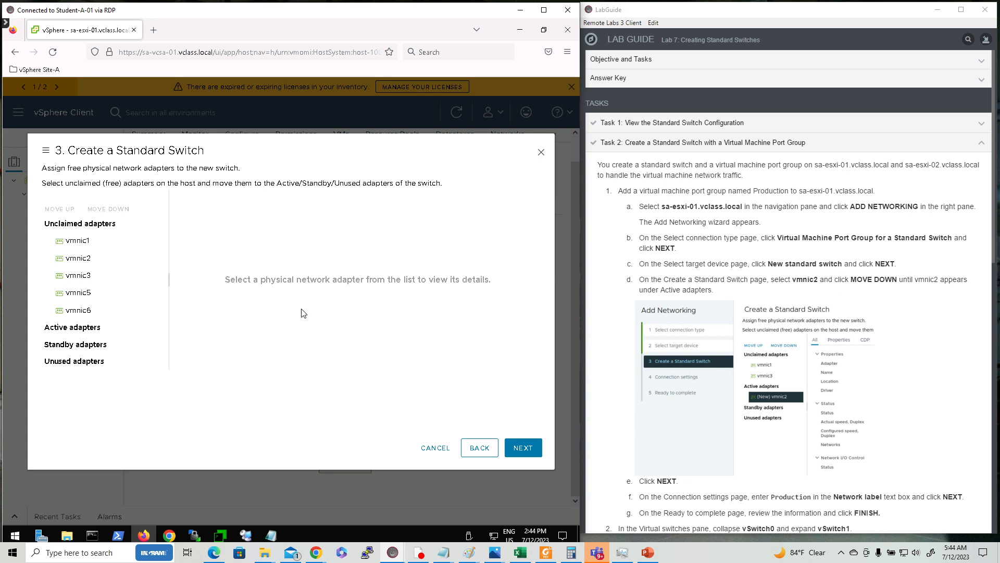
pyautogui.click(86, 261)
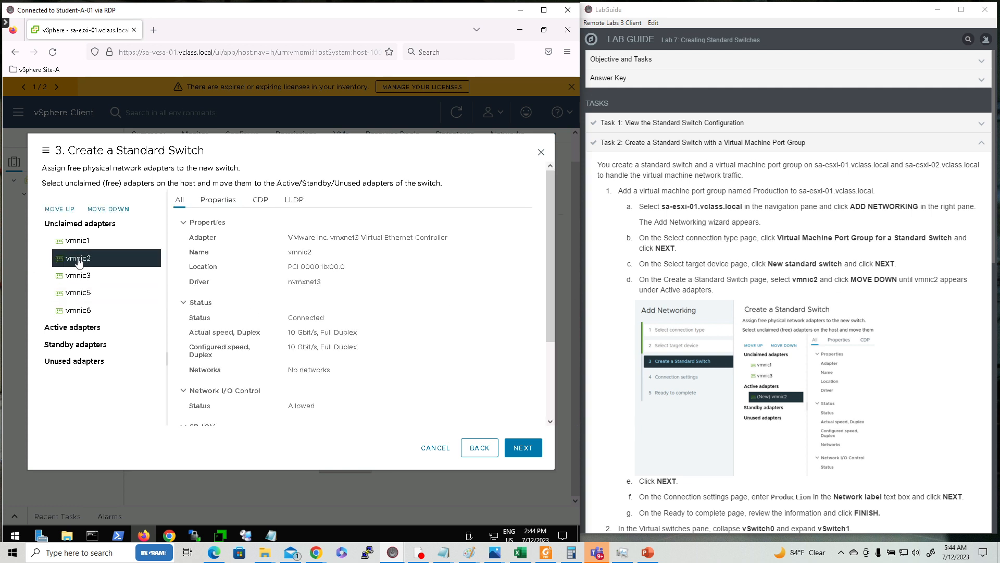
pyautogui.click(109, 209)
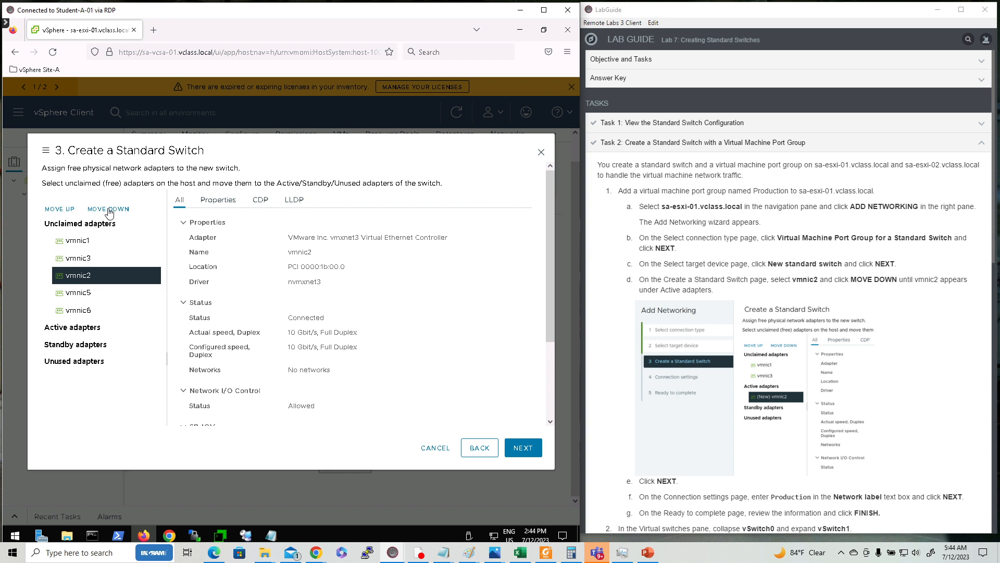
pyautogui.click(109, 209)
pyautogui.click(109, 210)
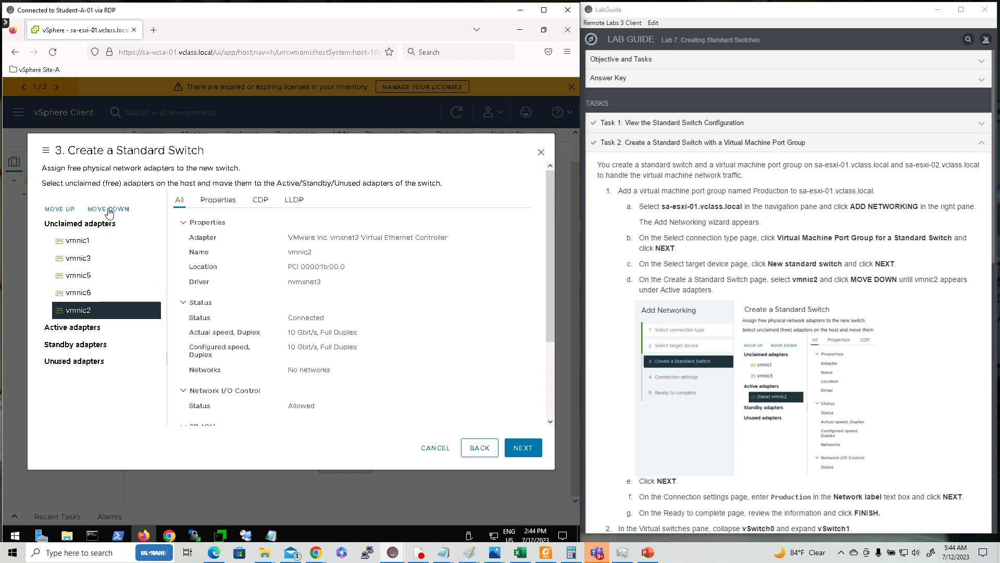
pyautogui.click(109, 210)
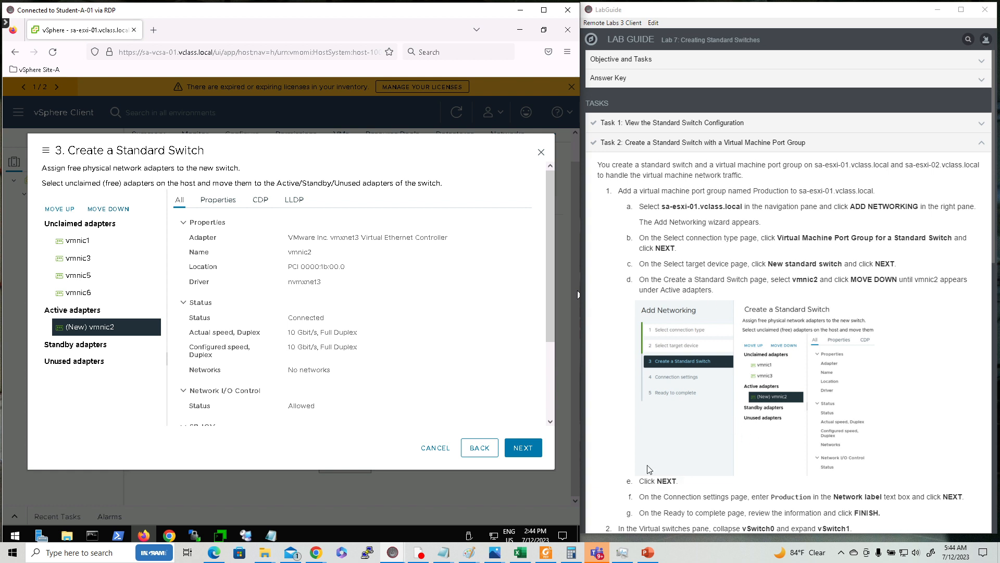
# Set the network label to Production with VLAN ID None (0) and finish creating the standard switch on sa-esxi-01.vclass.local.
pyautogui.click(523, 448)
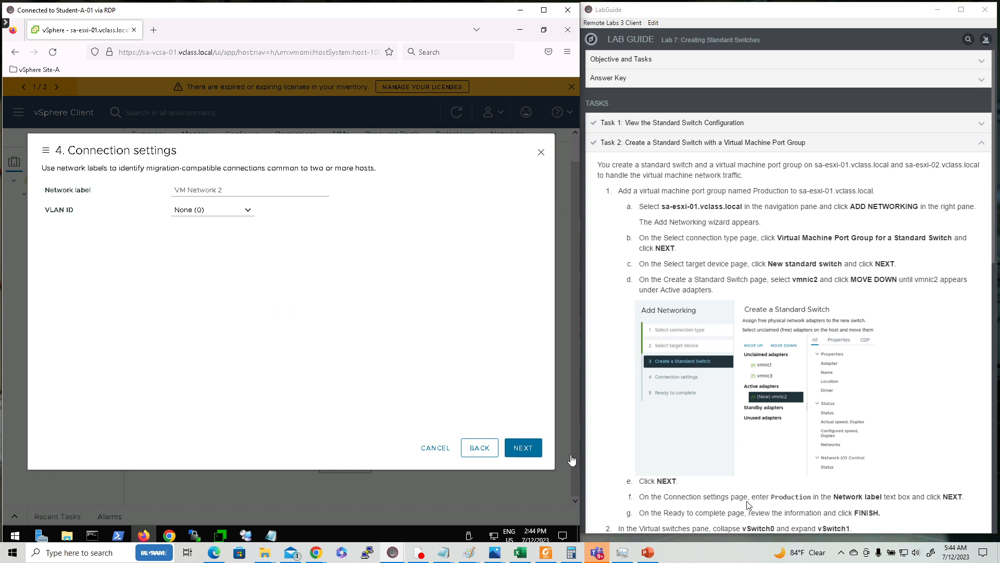
pyautogui.scroll(-4, 729, 492)
pyautogui.scroll(-1, 739, 498)
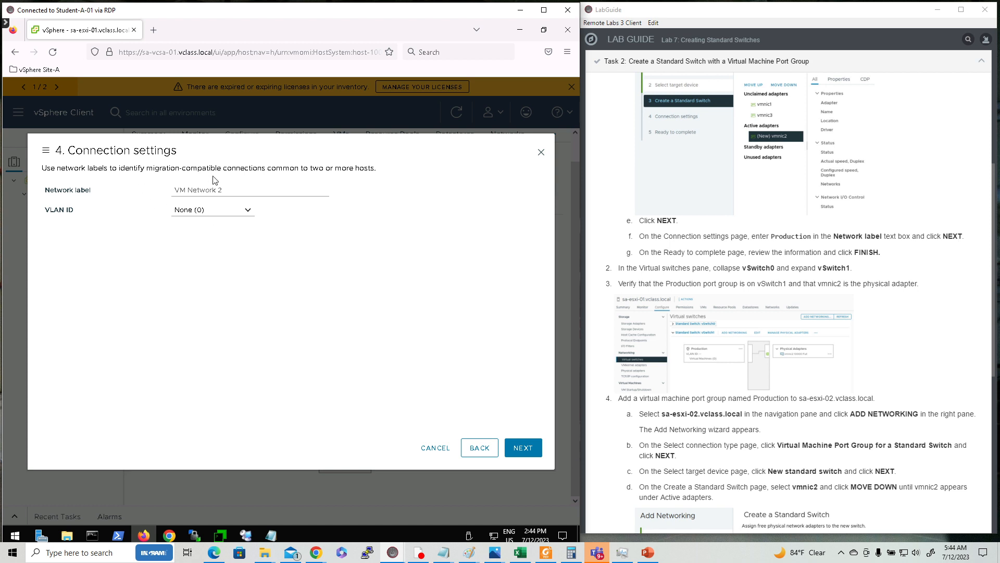
pyautogui.click(225, 189)
pyautogui.moveTo(171, 189); pyautogui.dragTo(157, 193)
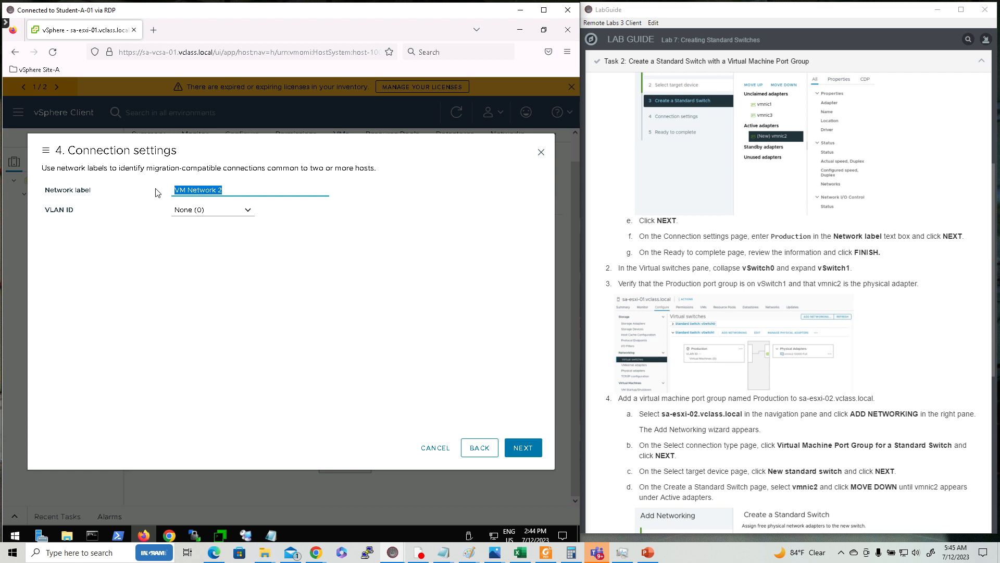
pyautogui.write('Production')
pyautogui.click(244, 209)
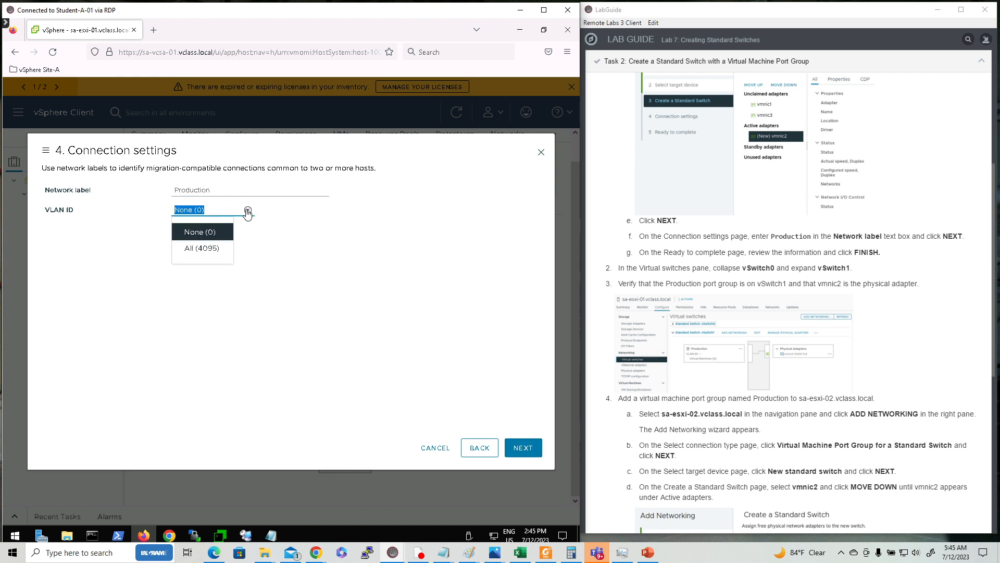
pyautogui.click(287, 213)
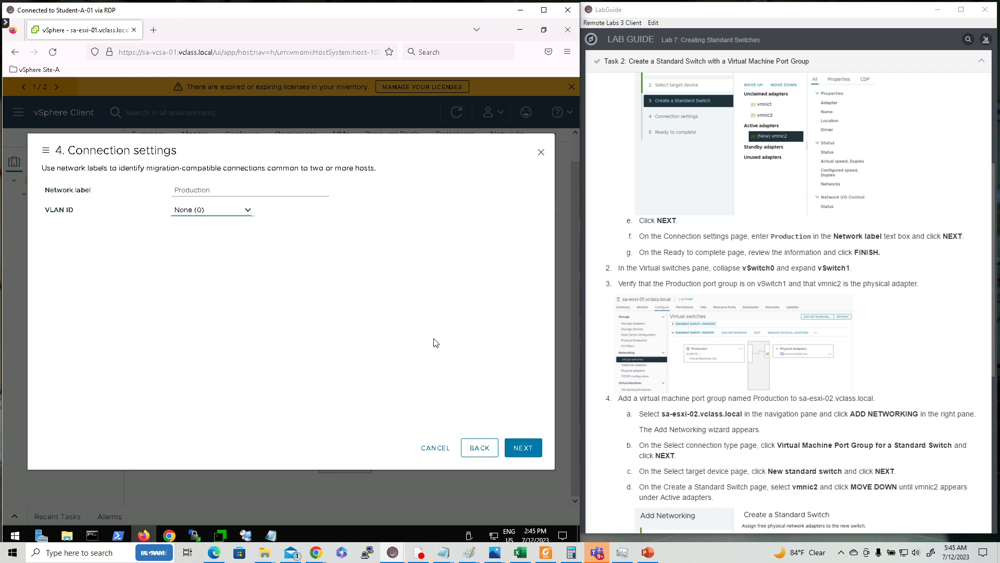
pyautogui.click(523, 449)
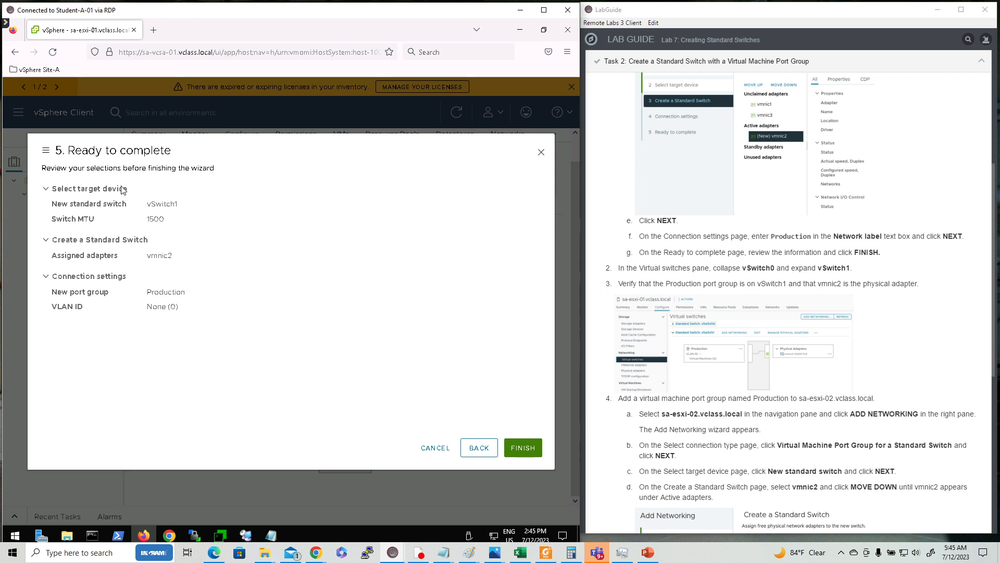
pyautogui.click(526, 454)
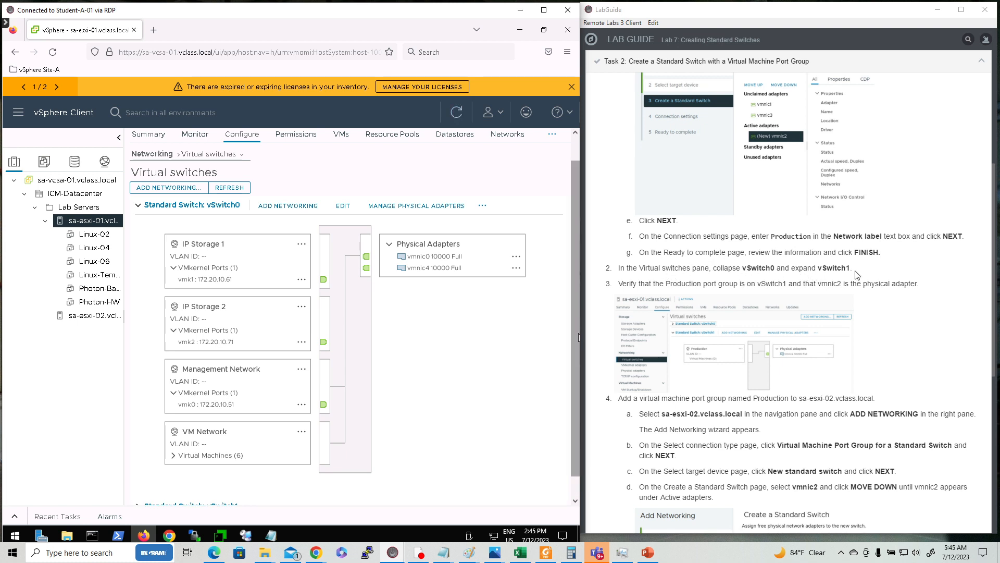
# Collapse vSwitch0, examine vSwitch1's port group and physical adapter, and show the lab guide's instructions for sa-esxi-02.vclass.local.
pyautogui.click(138, 211)
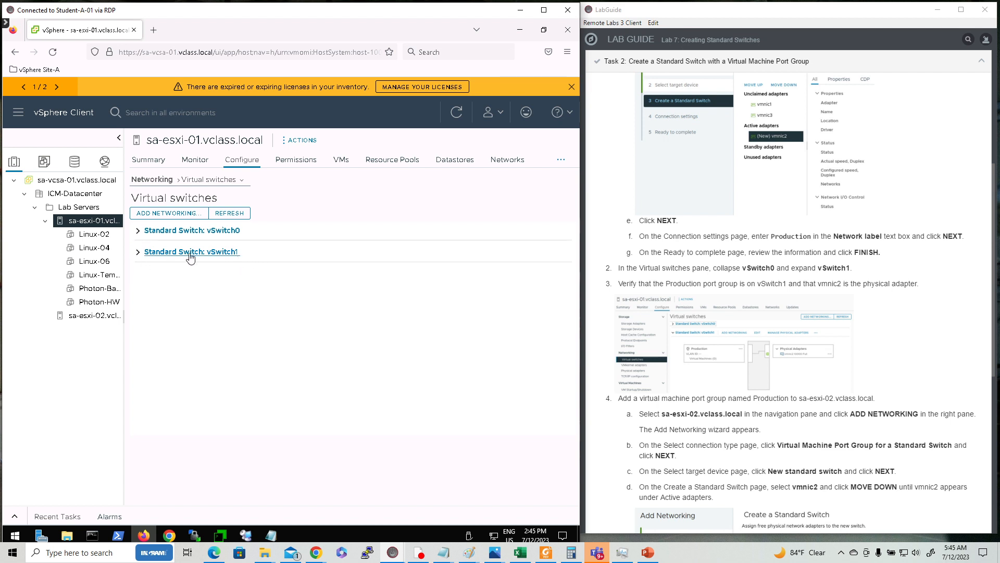
pyautogui.click(139, 253)
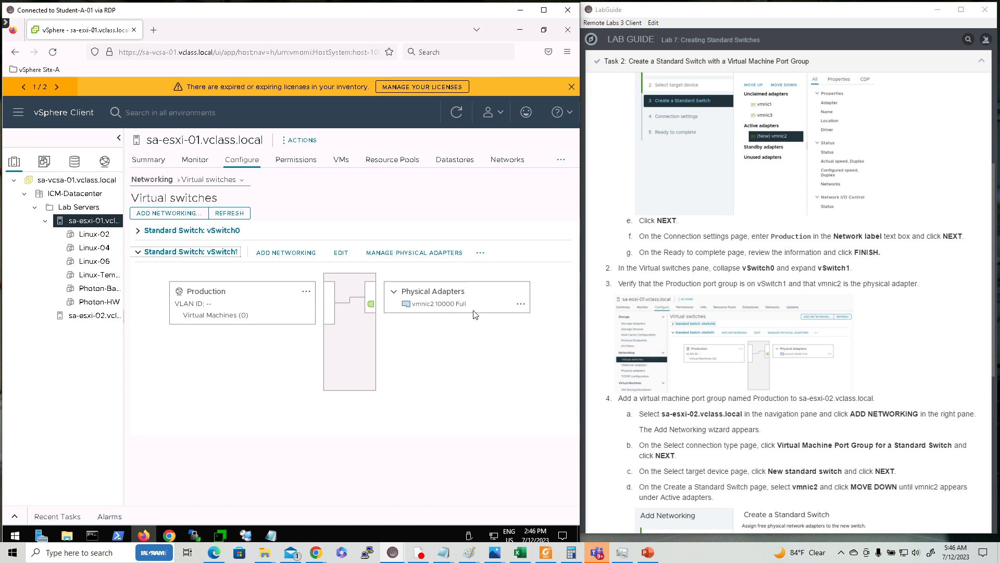
pyautogui.scroll(-5, 762, 371)
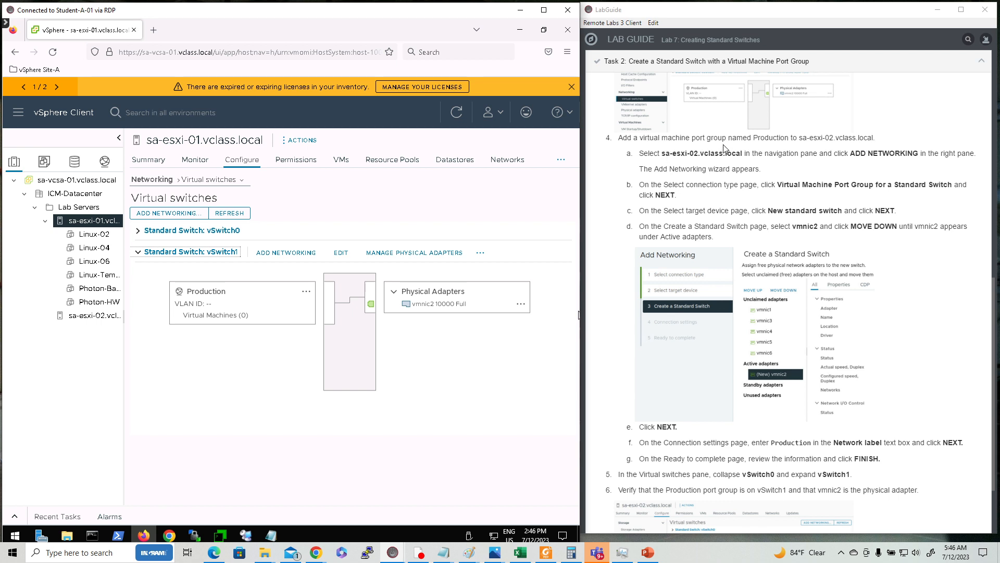
# Start adding networking on sa-esxi-02.vclass.local with the connection type Virtual Machine Port Group for a Standard Switch.
pyautogui.click(98, 319)
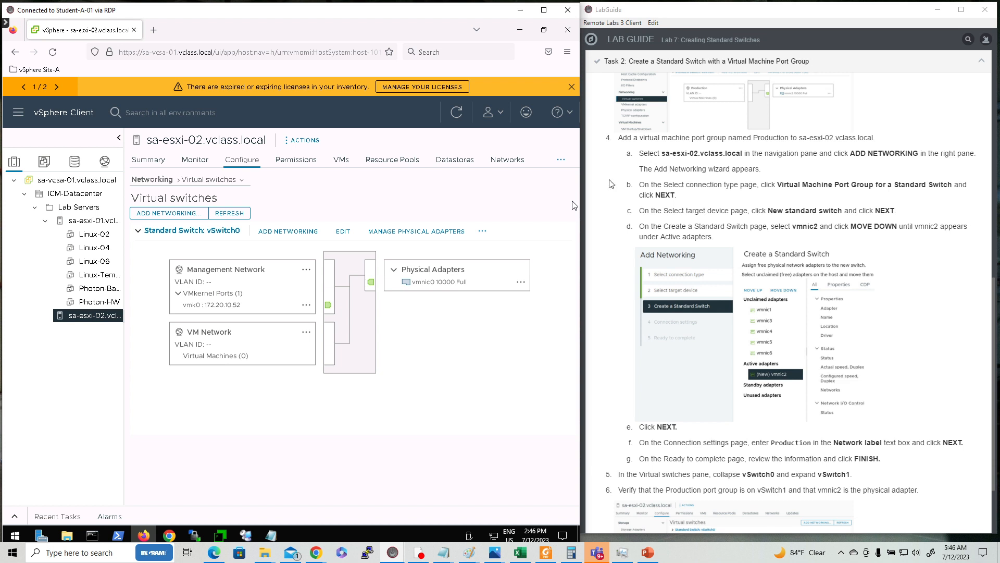
pyautogui.click(288, 232)
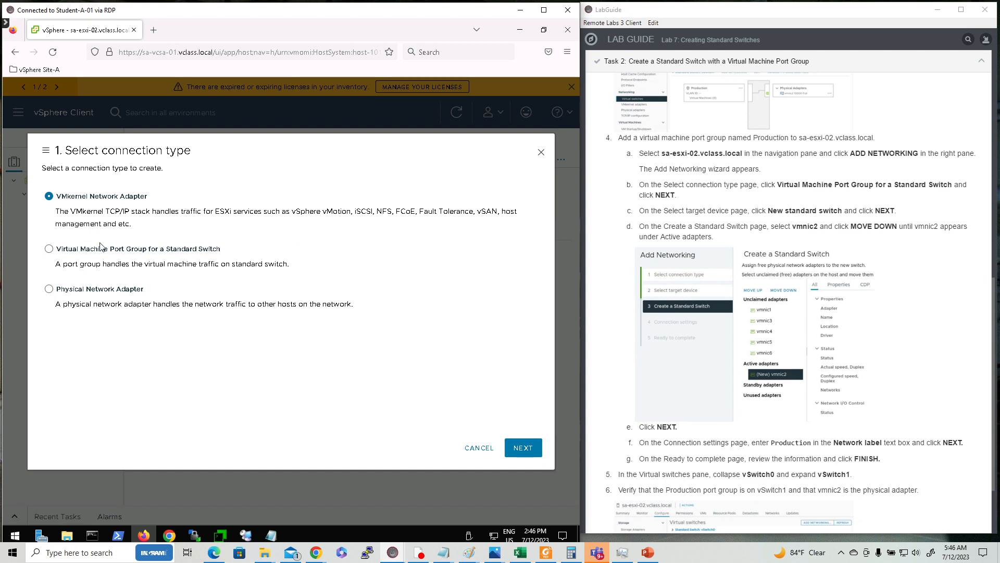
pyautogui.click(49, 251)
pyautogui.click(523, 451)
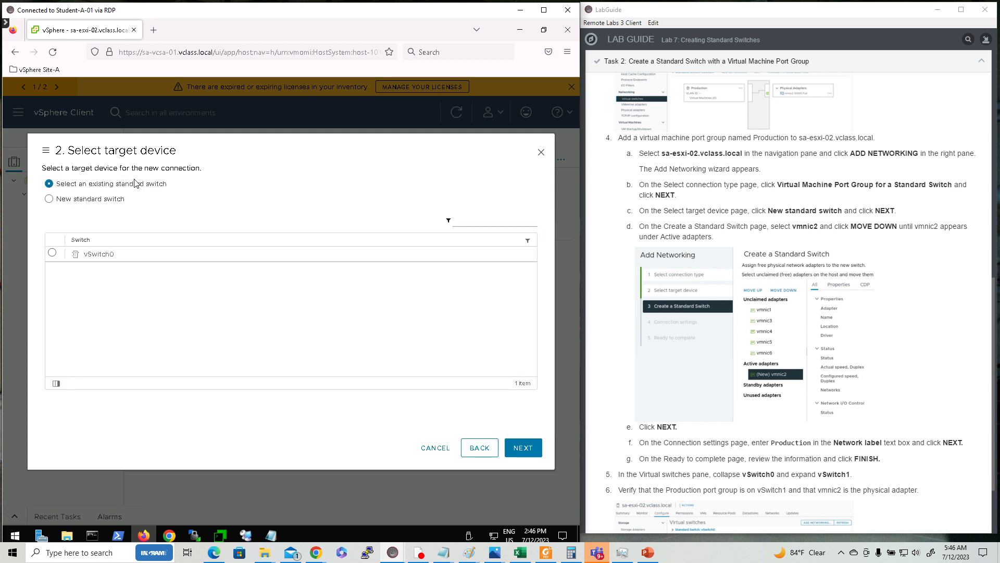
# Choose a new standard switch as the target for sa-esxi-02 and move vmnic2 into its active adapters.
pyautogui.click(49, 199)
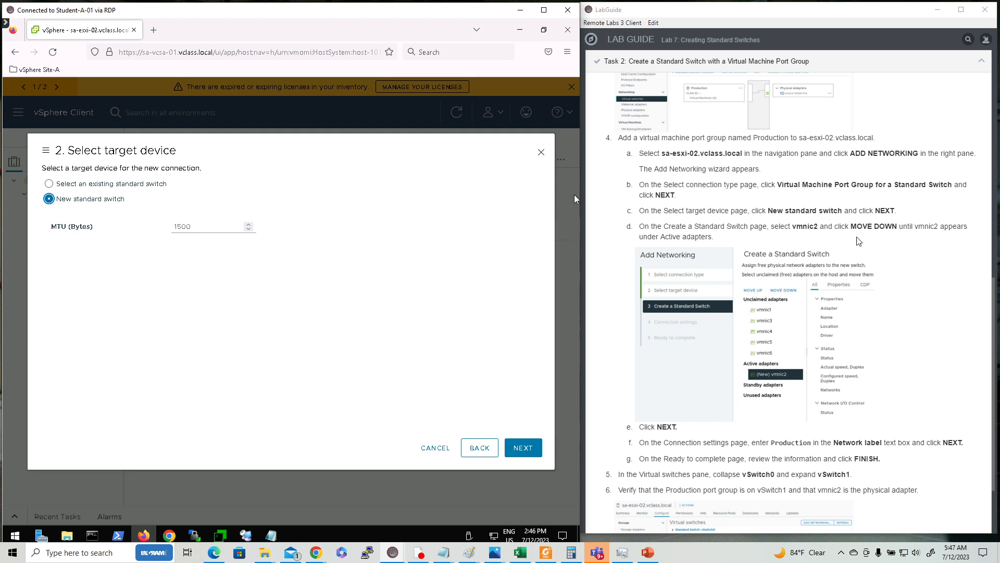
pyautogui.click(517, 451)
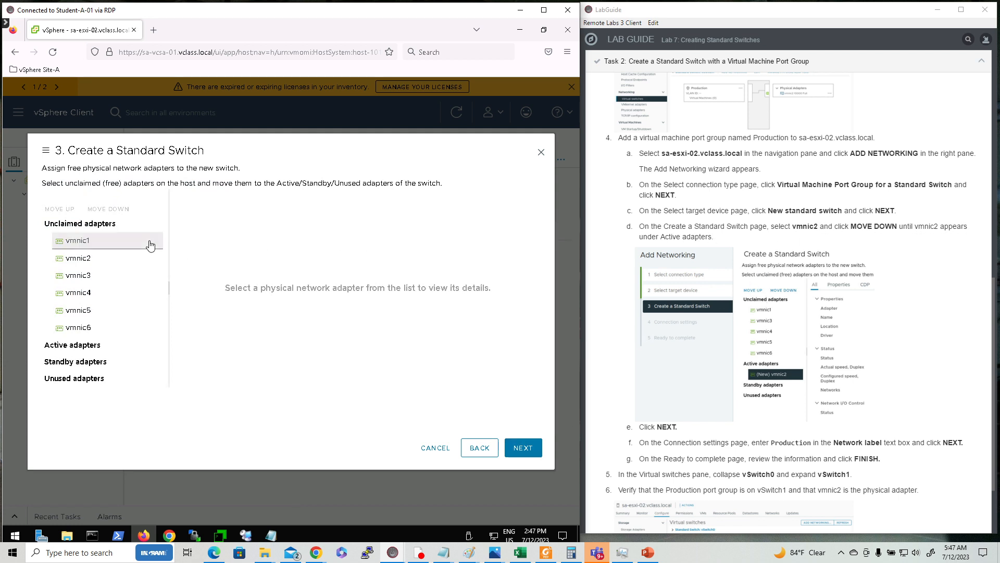
pyautogui.click(74, 263)
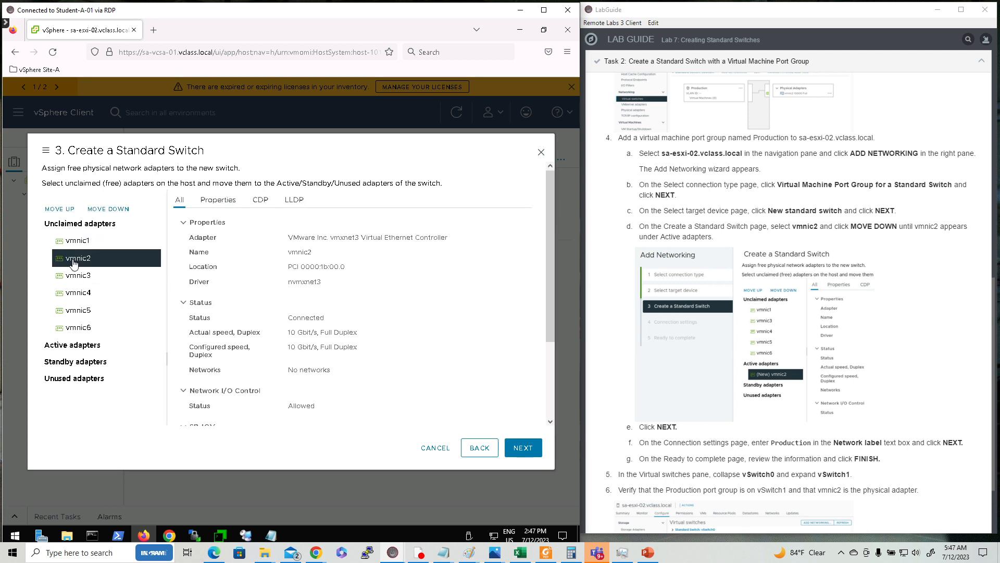
pyautogui.click(118, 210)
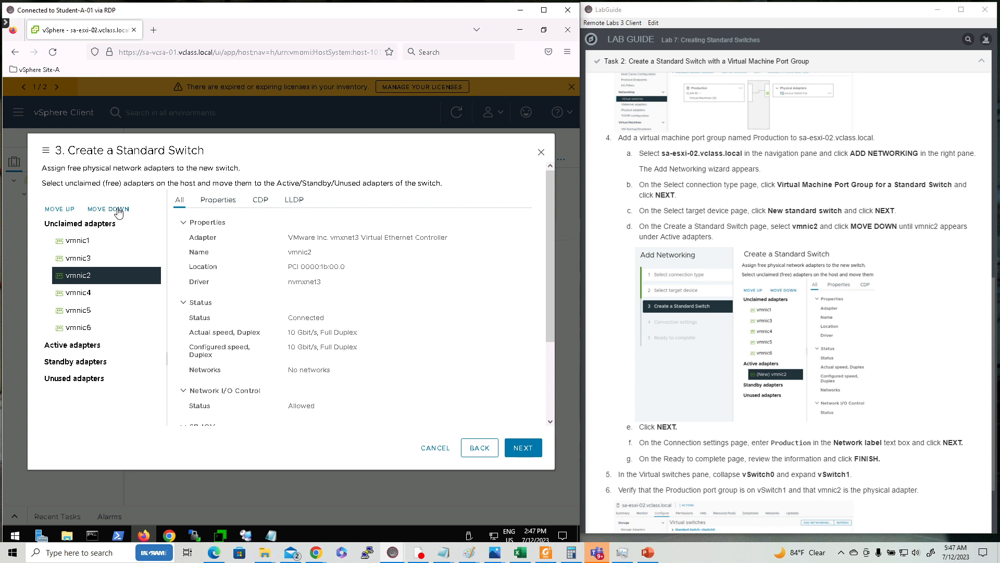
pyautogui.click(119, 209)
pyautogui.click(119, 209)
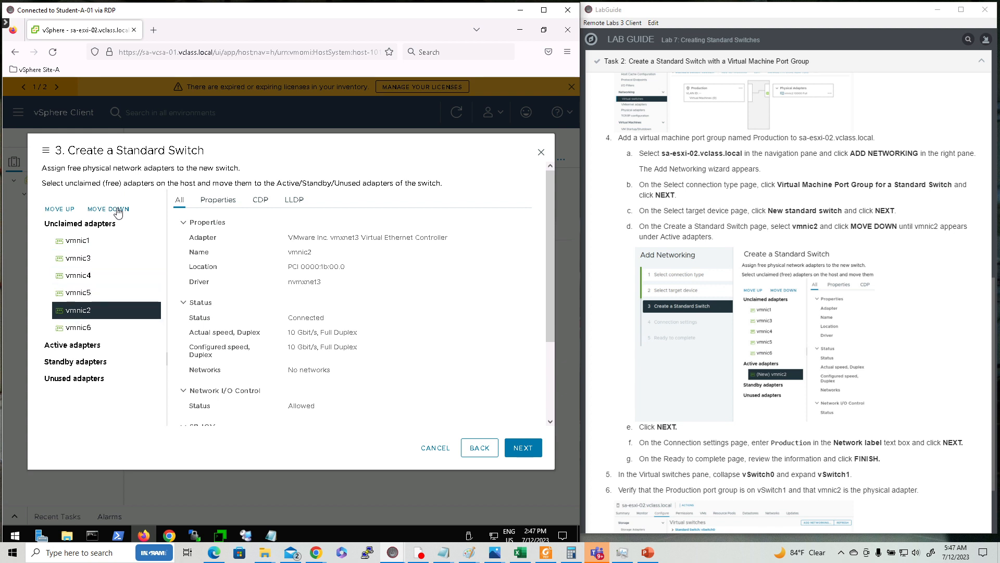
pyautogui.click(119, 209)
pyautogui.click(118, 209)
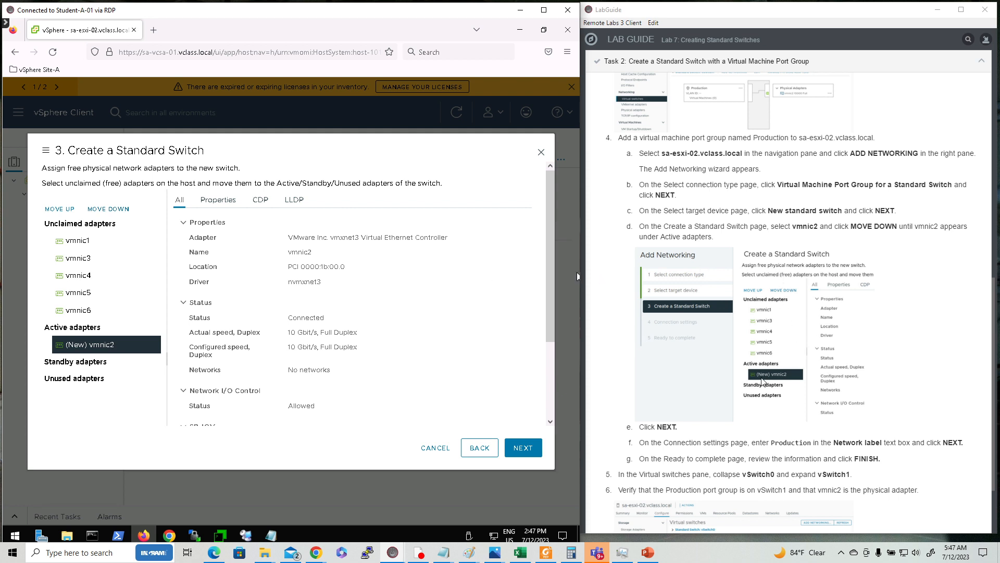
# Name the sa-esxi-02 port group Production in the connection settings and finish creating the standard switch.
pyautogui.click(524, 449)
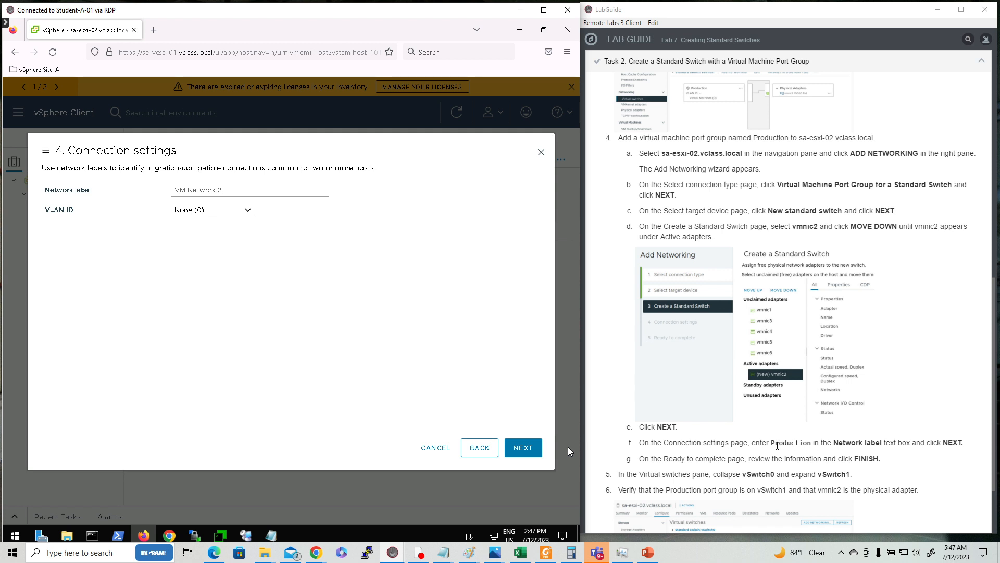
pyautogui.click(225, 191)
pyautogui.press('BackSpace')
pyautogui.press('BackSpace')
pyautogui.press('BackSpace')
pyautogui.press('BackSpace')
pyautogui.press('BackSpace')
pyautogui.press('BackSpace')
pyautogui.press('BackSpace')
pyautogui.press('BackSpace')
pyautogui.press('BackSpace')
pyautogui.press('BackSpace')
pyautogui.press('BackSpace')
pyautogui.write('Production')
pyautogui.click(519, 451)
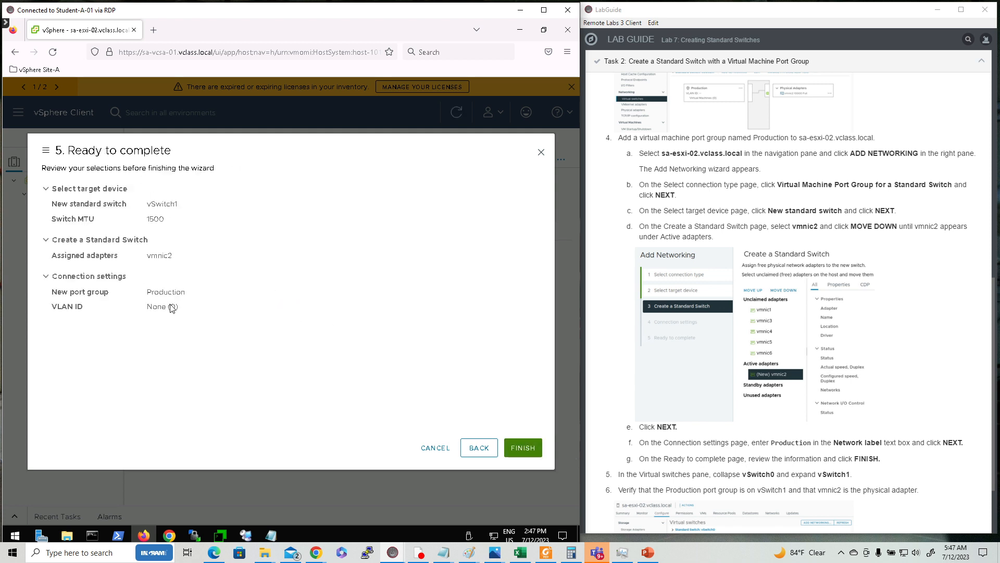
pyautogui.click(523, 448)
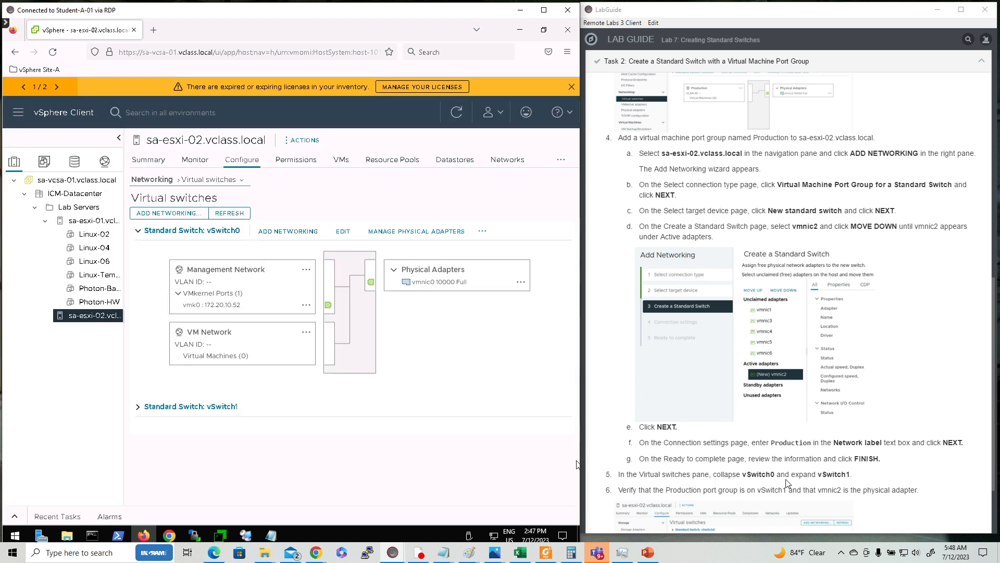
# Collapse vSwitch0 on sa-esxi-02.vclass.local and expand vSwitch1 to check its Production port group and physical adapter.
pyautogui.scroll(-1, 846, 475)
pyautogui.scroll(-3, 846, 474)
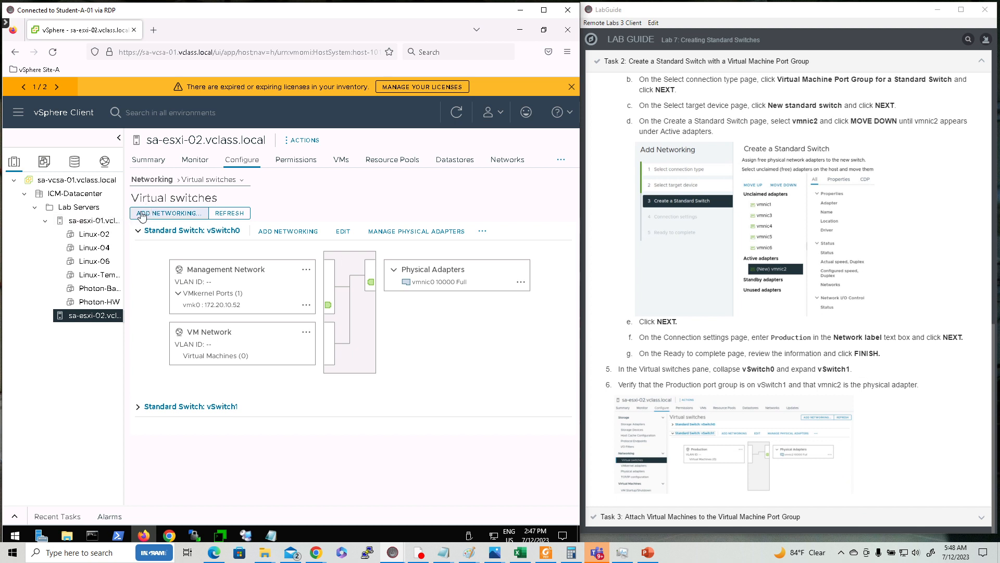
pyautogui.click(139, 233)
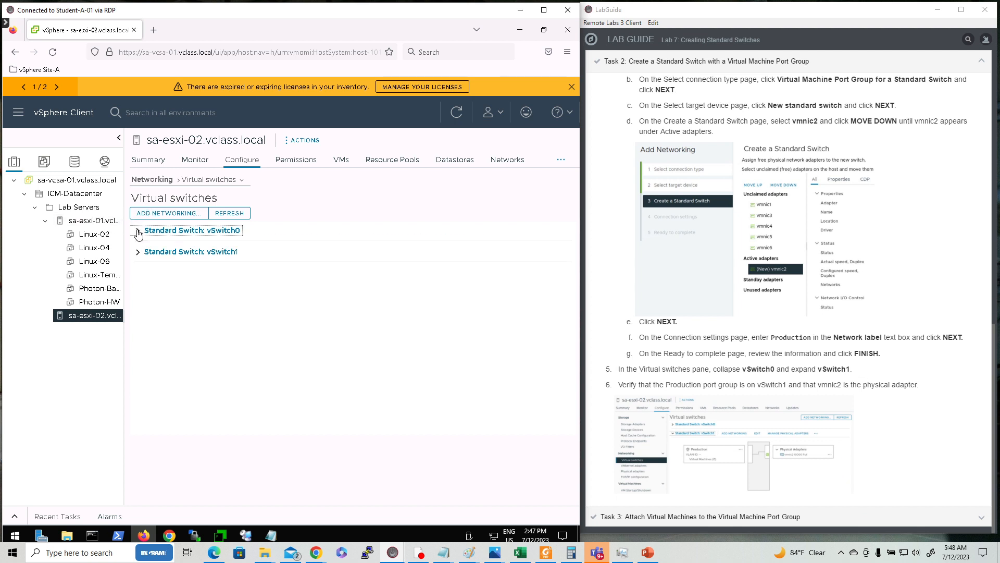
pyautogui.click(137, 256)
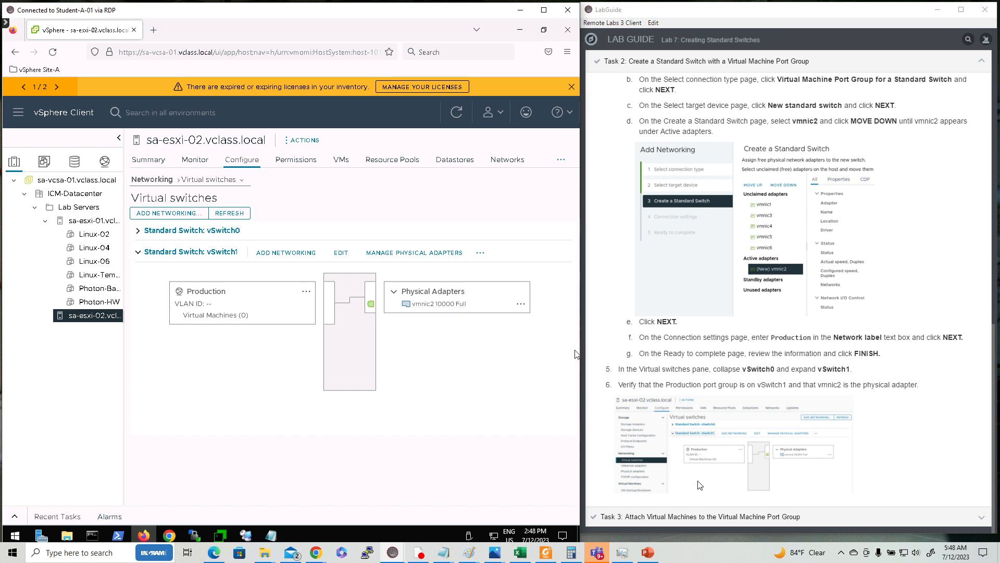
# Show the lab guide's Task 3 instructions and display the VMs and Templates inventory with the Lab VMs folder expanded.
pyautogui.click(693, 521)
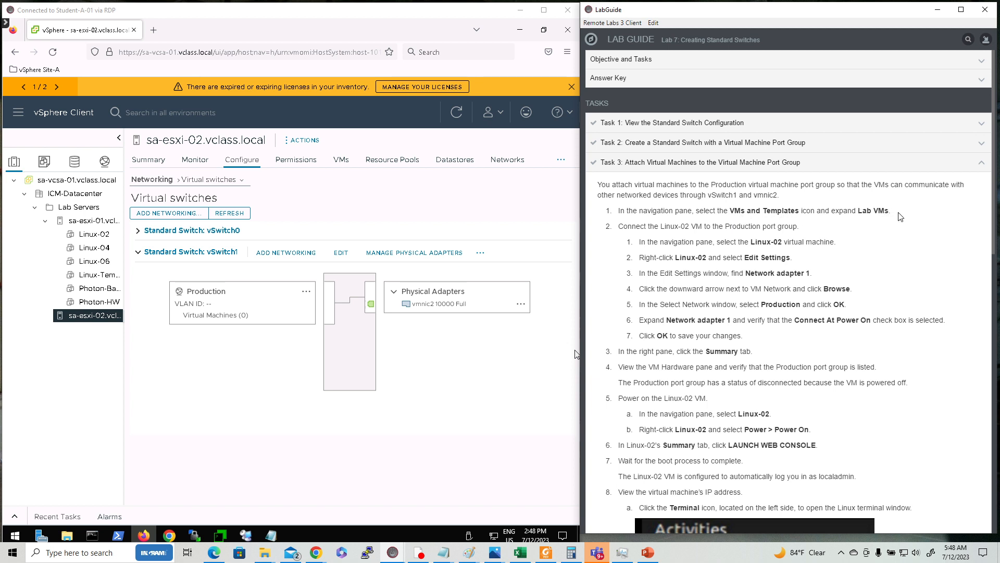
pyautogui.click(45, 162)
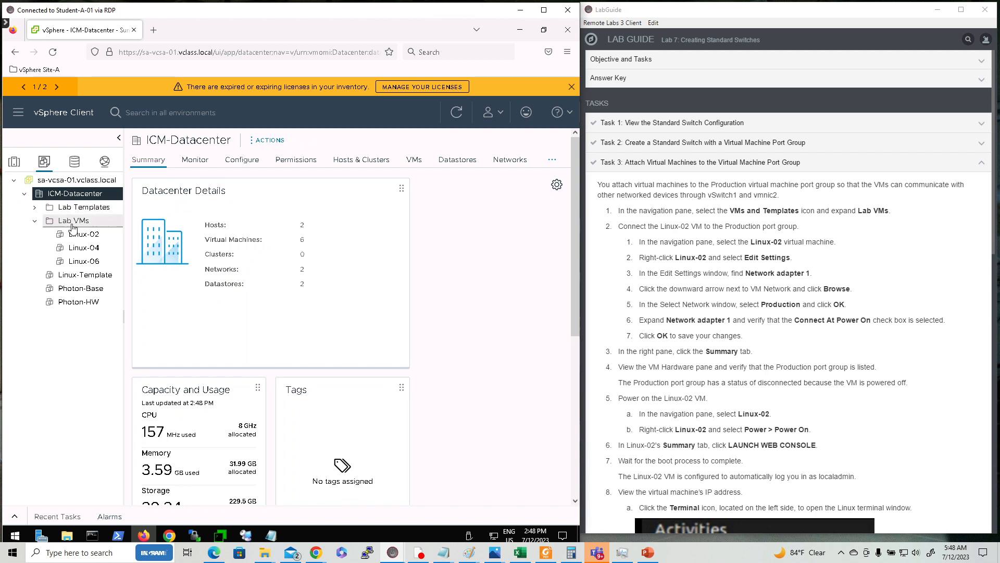
pyautogui.click(34, 222)
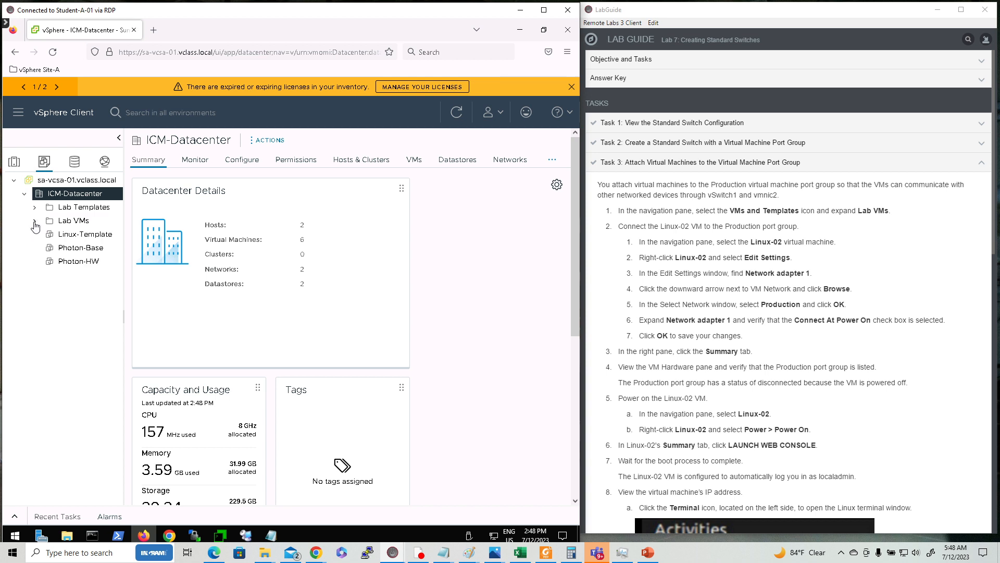
pyautogui.click(35, 221)
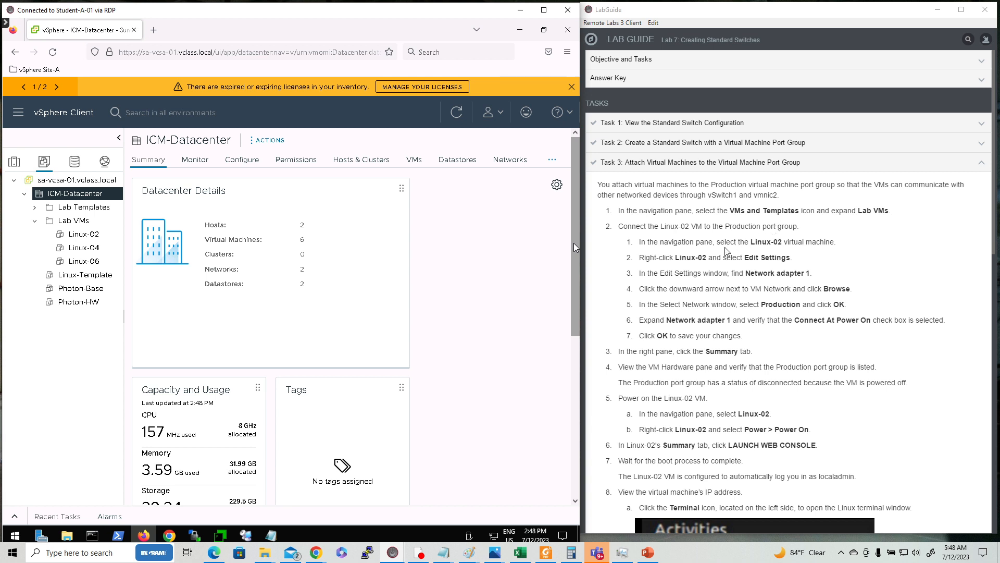
# Open the Linux-02 virtual machine's settings for editing and check the details of Network adapter 1.
pyautogui.click(93, 239)
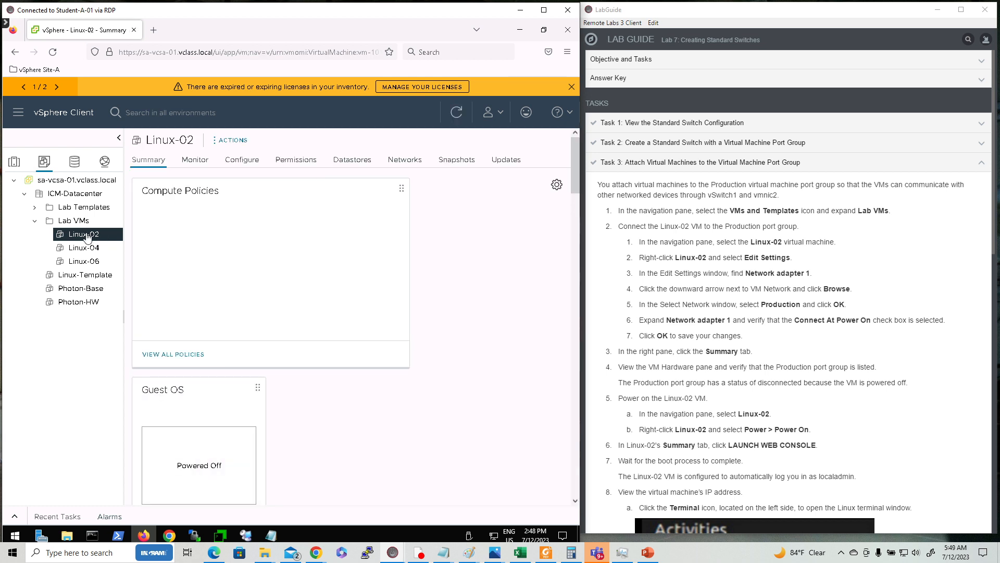
pyautogui.rightClick(88, 238)
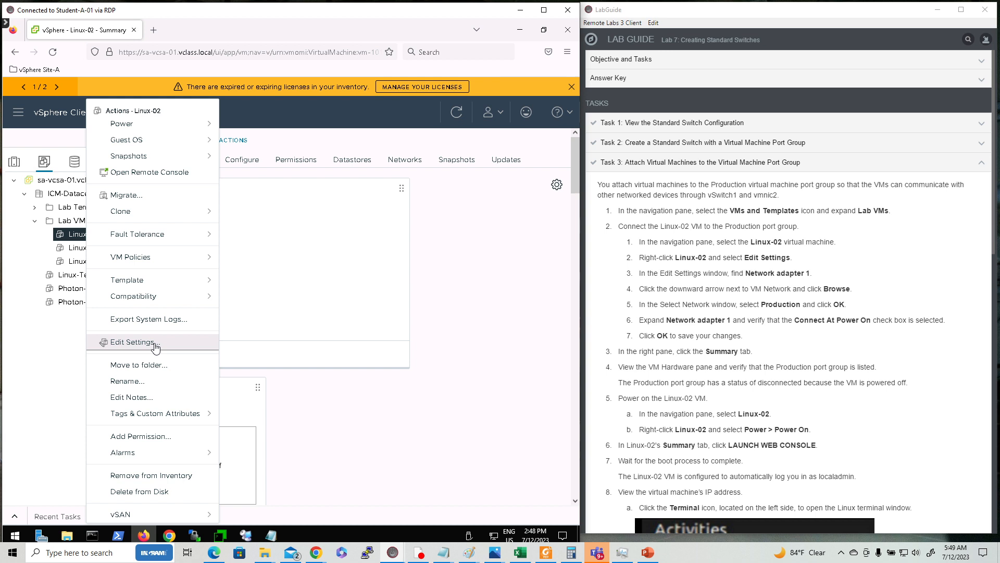
pyautogui.click(155, 345)
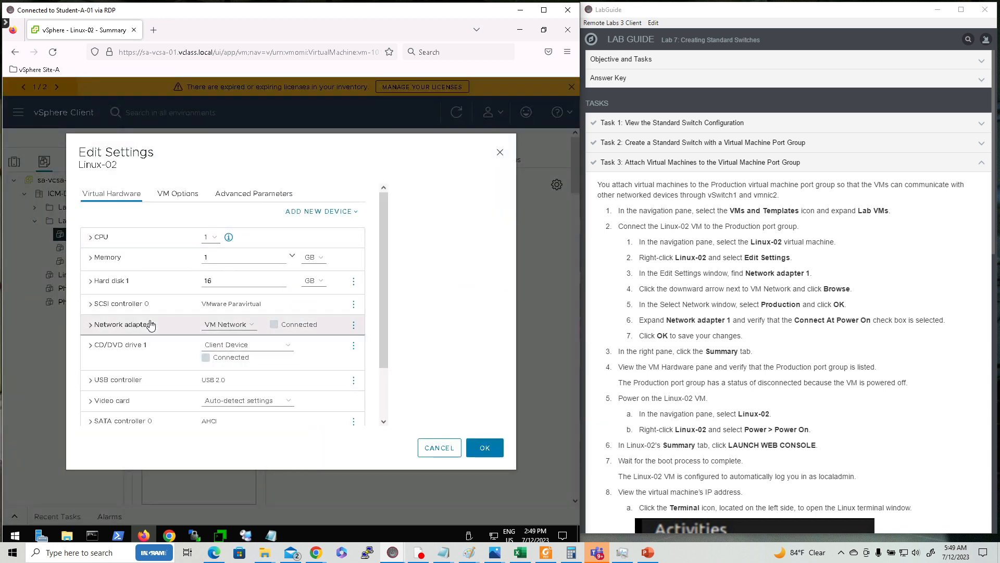
pyautogui.click(93, 325)
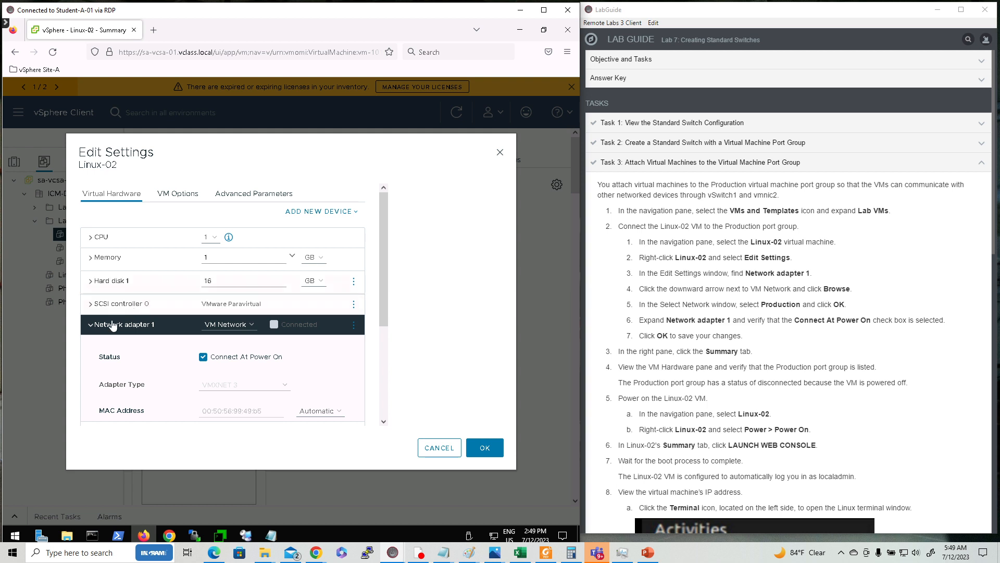
pyautogui.click(93, 325)
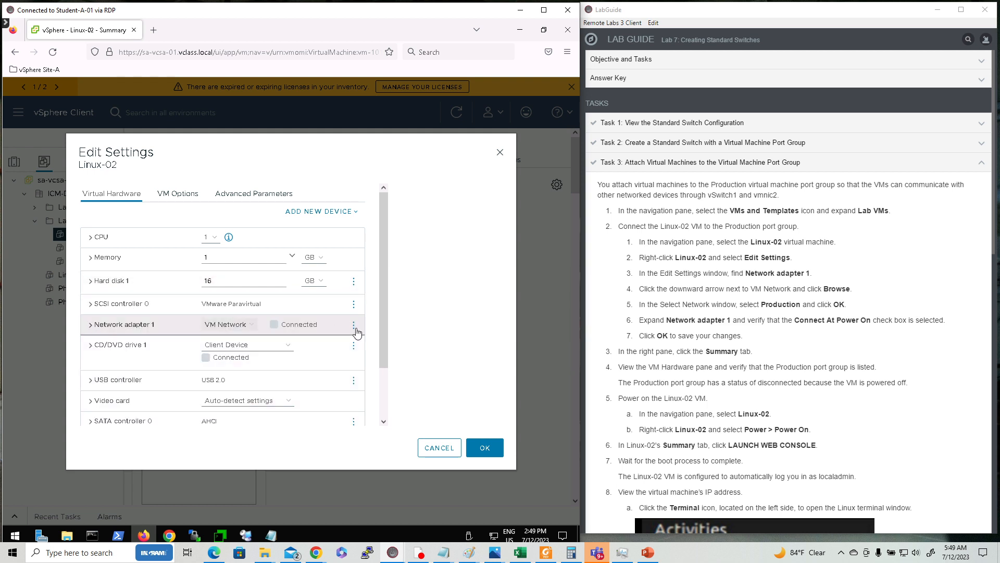
# Connect Network adapter 1 to the Production network, check its Connect At Power On option, and save the Linux-02 settings.
pyautogui.click(249, 329)
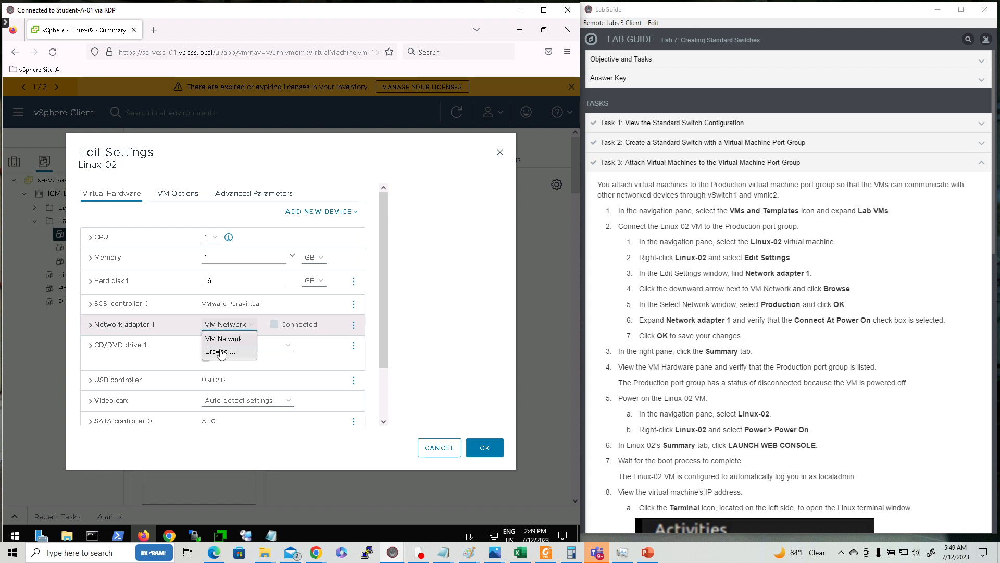
pyautogui.click(221, 352)
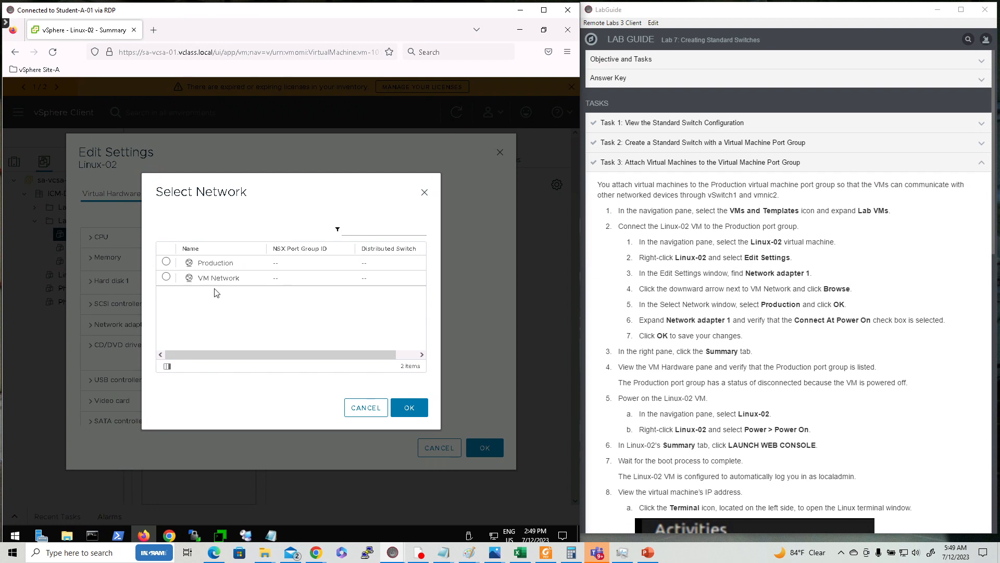
pyautogui.click(166, 262)
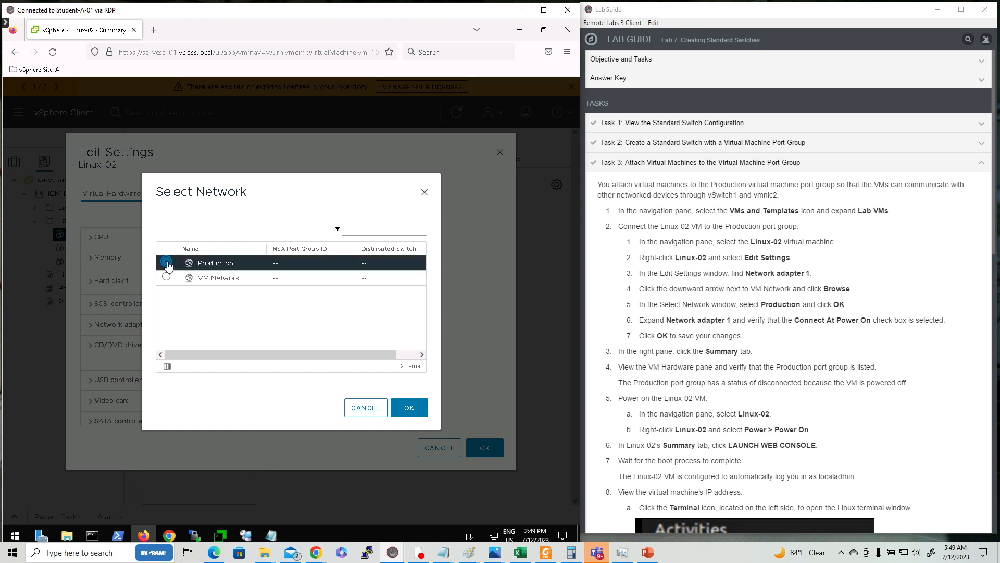
pyautogui.click(408, 409)
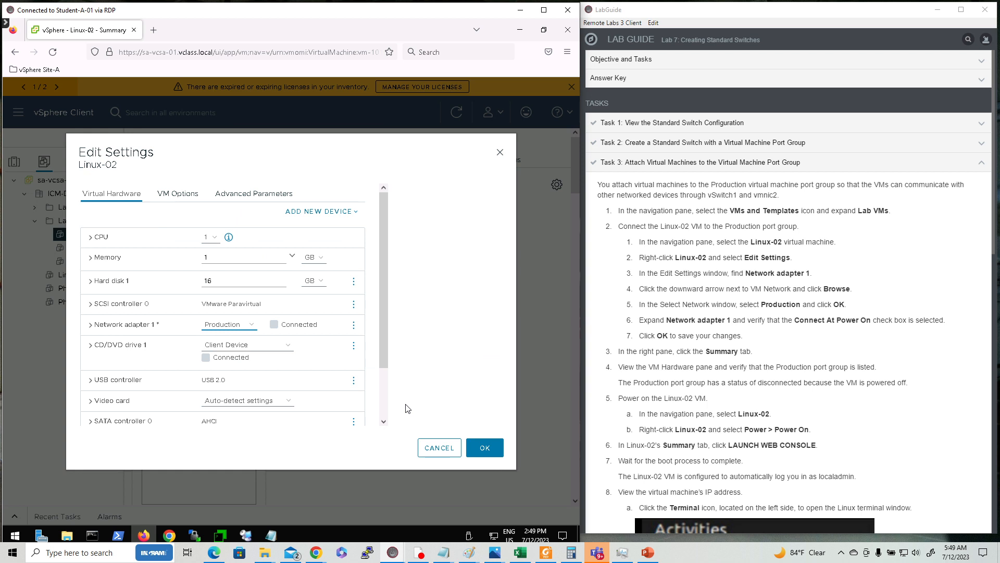
pyautogui.click(89, 327)
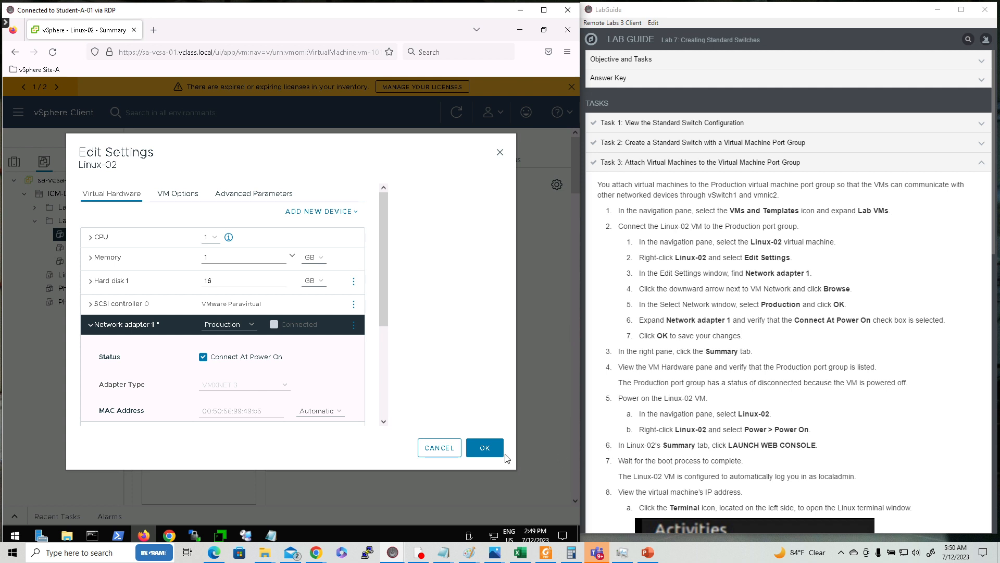
pyautogui.click(480, 450)
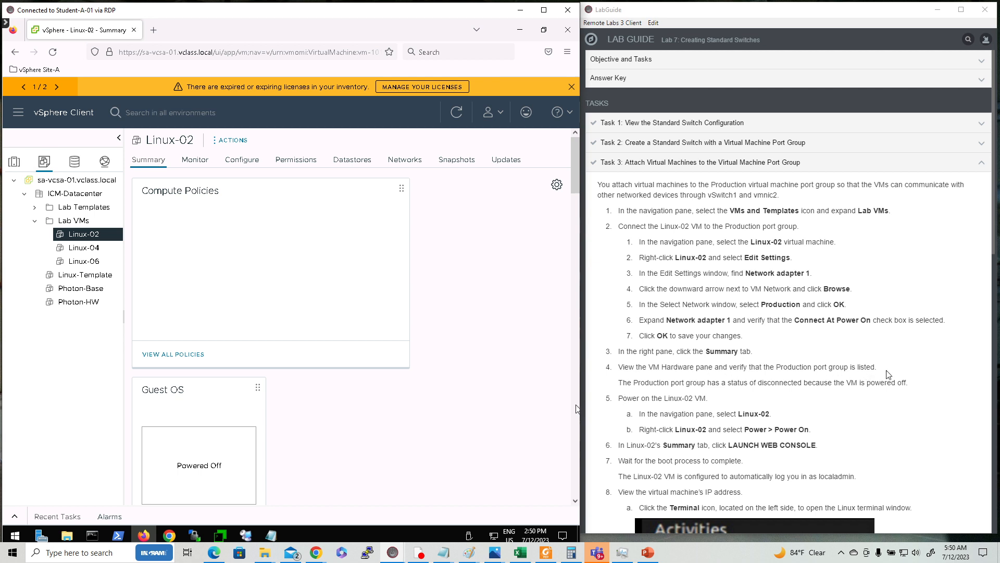
# Review the VM Hardware section in the Linux-02 summary to check which port group Network adapter 1 uses.
pyautogui.scroll(-4, 256, 384)
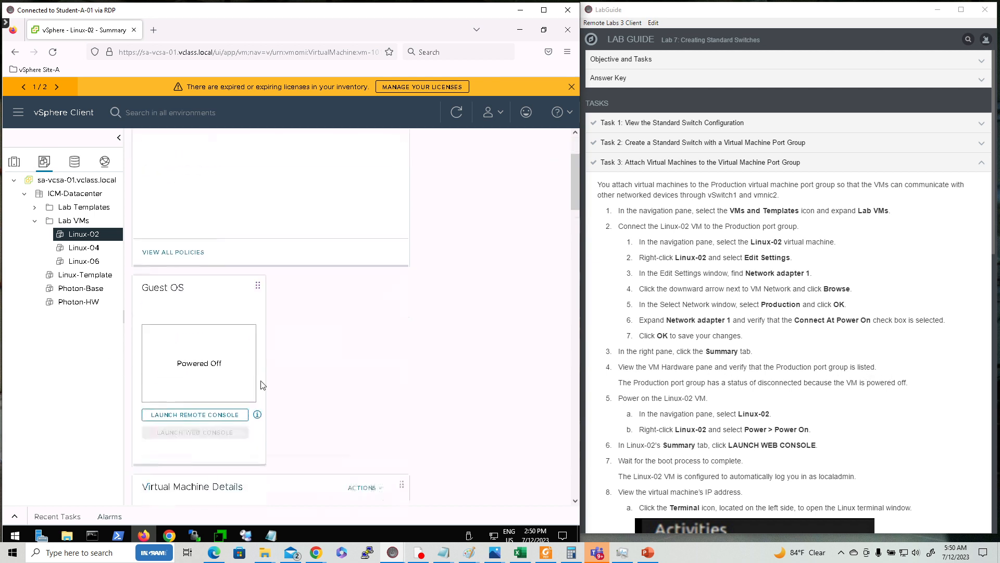
pyautogui.scroll(-5, 249, 361)
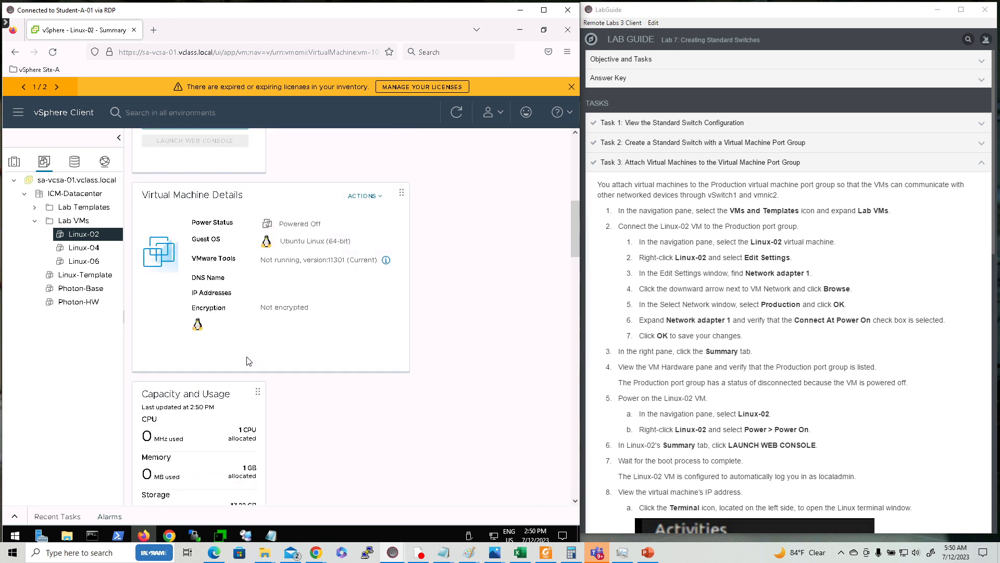
pyautogui.scroll(3, 259, 365)
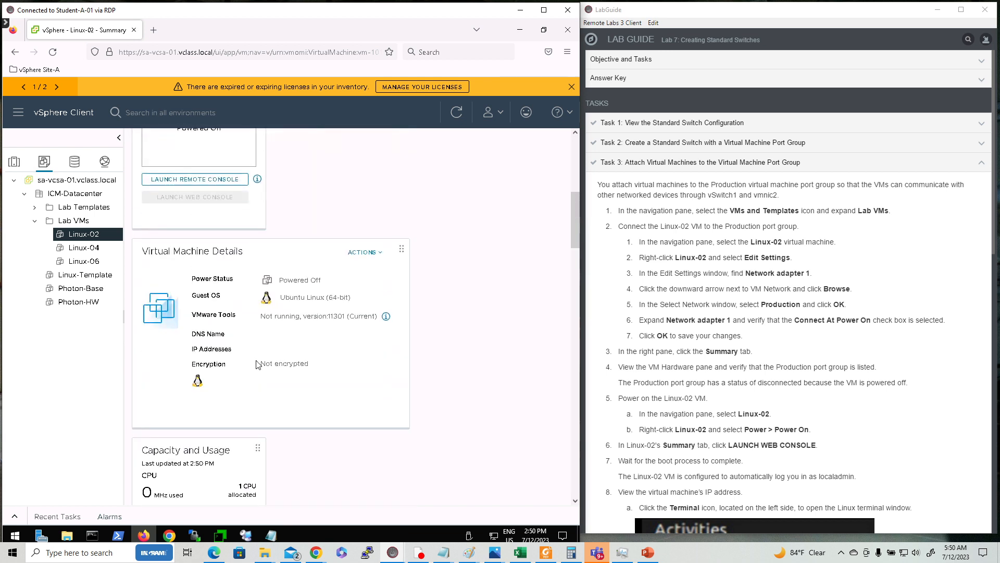
pyautogui.click(84, 249)
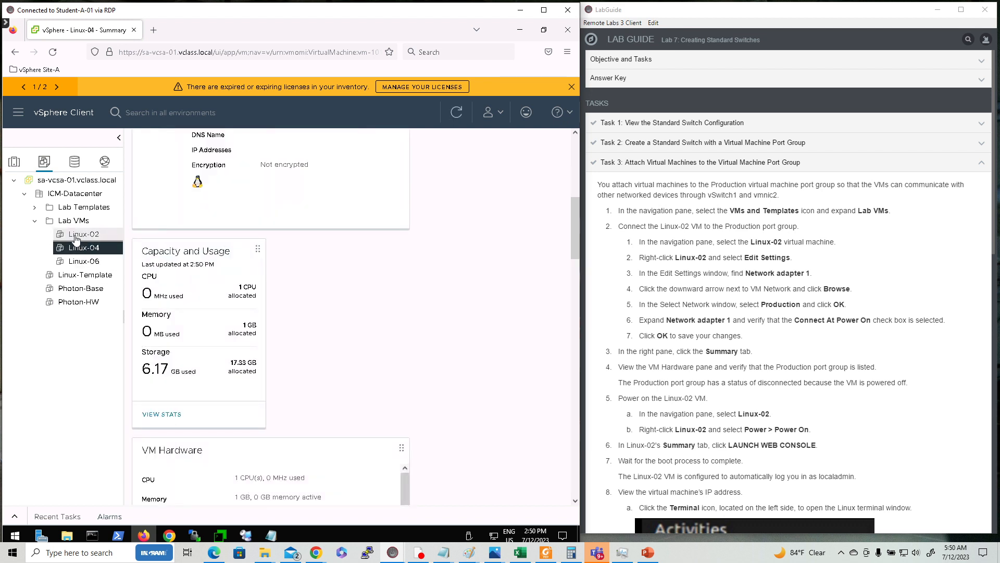
pyautogui.click(75, 236)
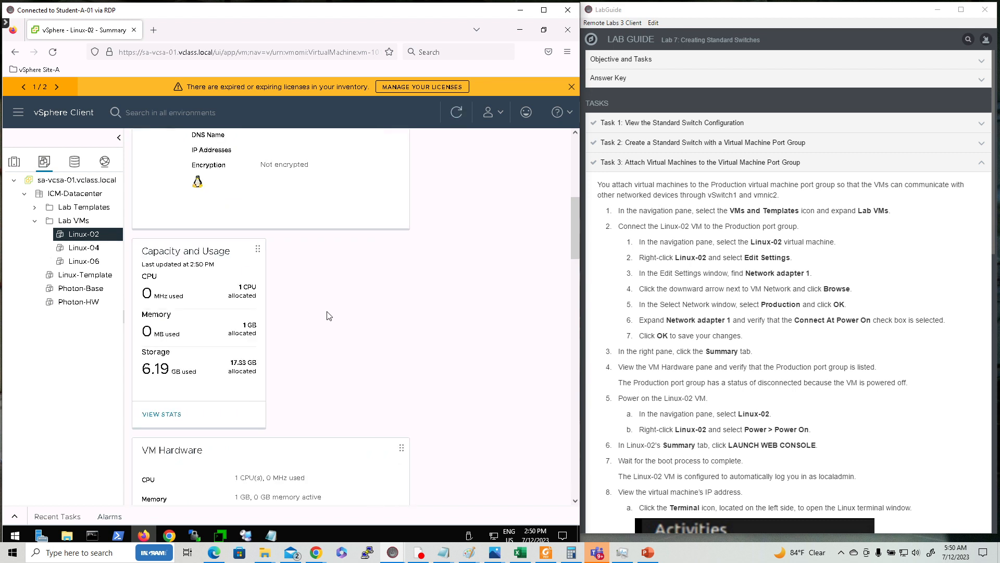
pyautogui.scroll(-4, 330, 316)
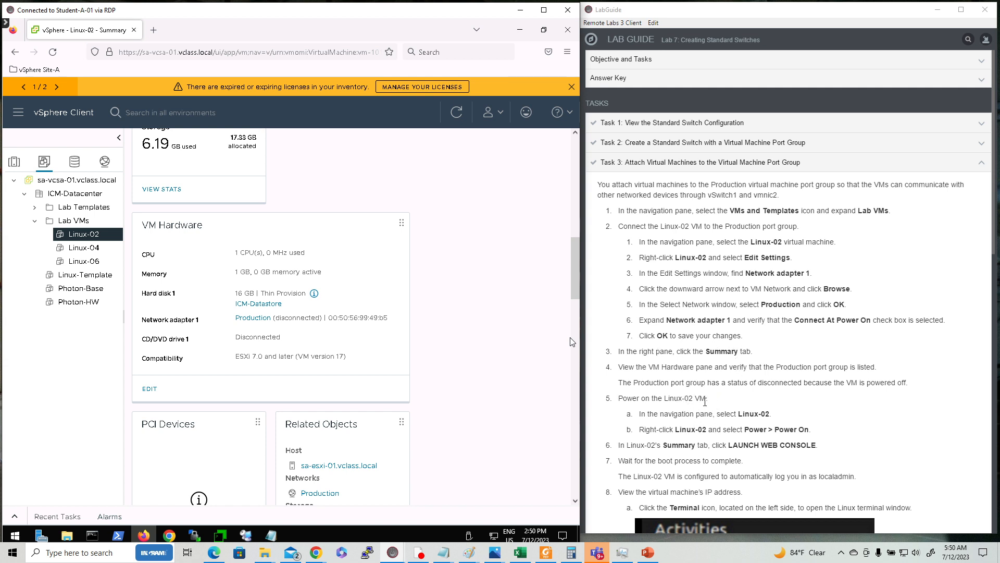
# Power on the Linux-02 virtual machine.
pyautogui.click(635, 397)
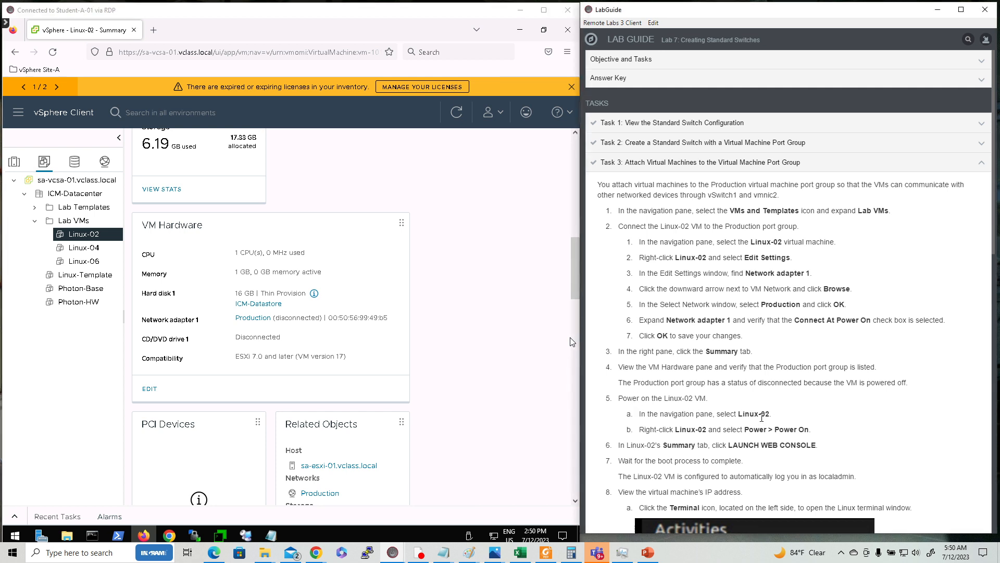
pyautogui.click(60, 237)
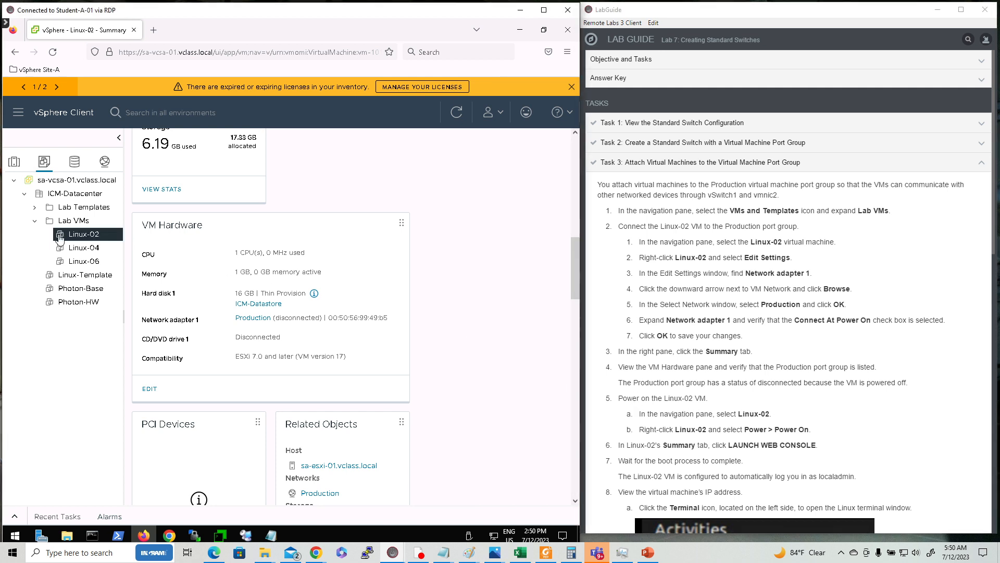
pyautogui.rightClick(60, 237)
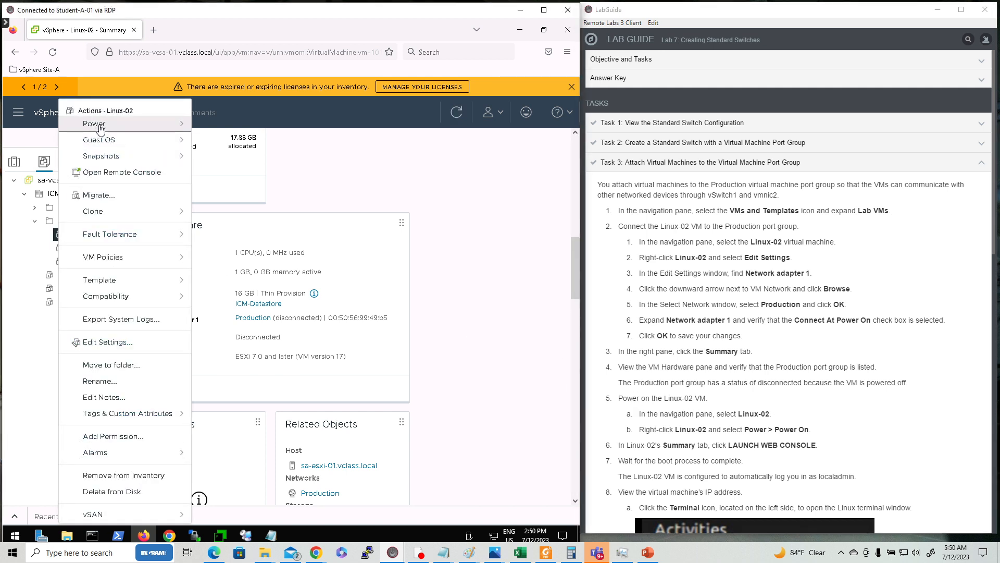
pyautogui.moveTo(101, 127)
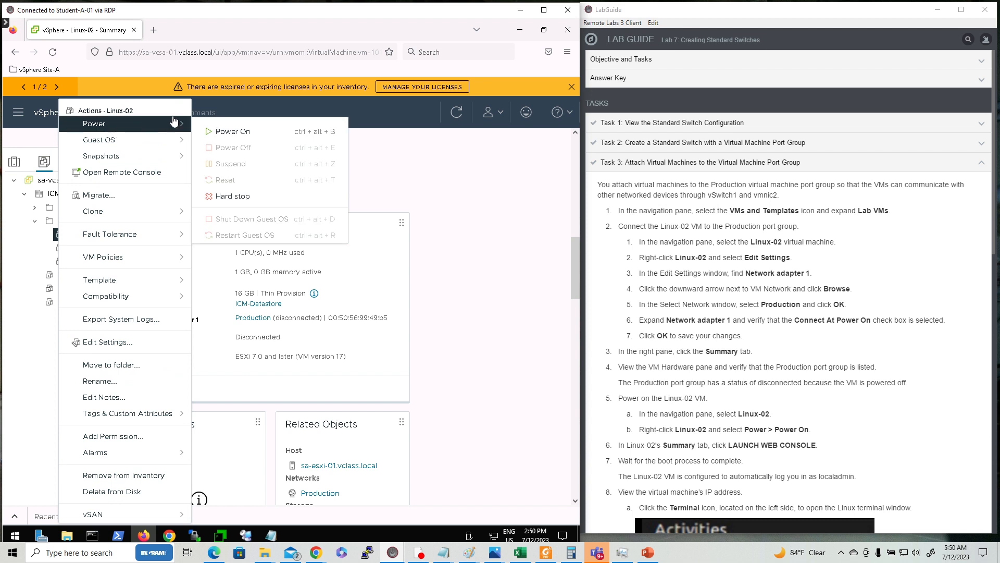
pyautogui.click(237, 132)
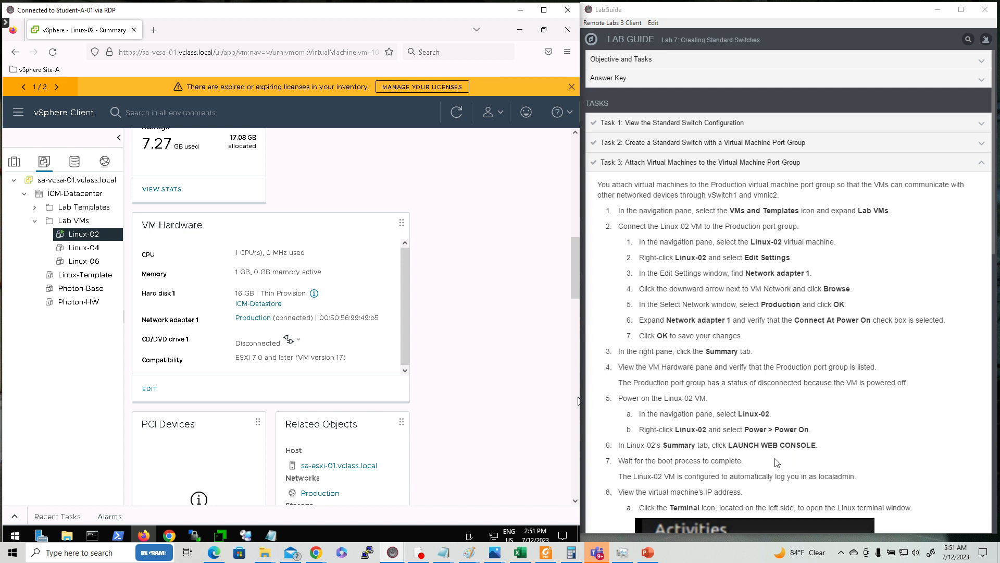
# Launch the web console for Linux-02 from its summary, then close the console and relaunch it.
pyautogui.scroll(-5, 777, 462)
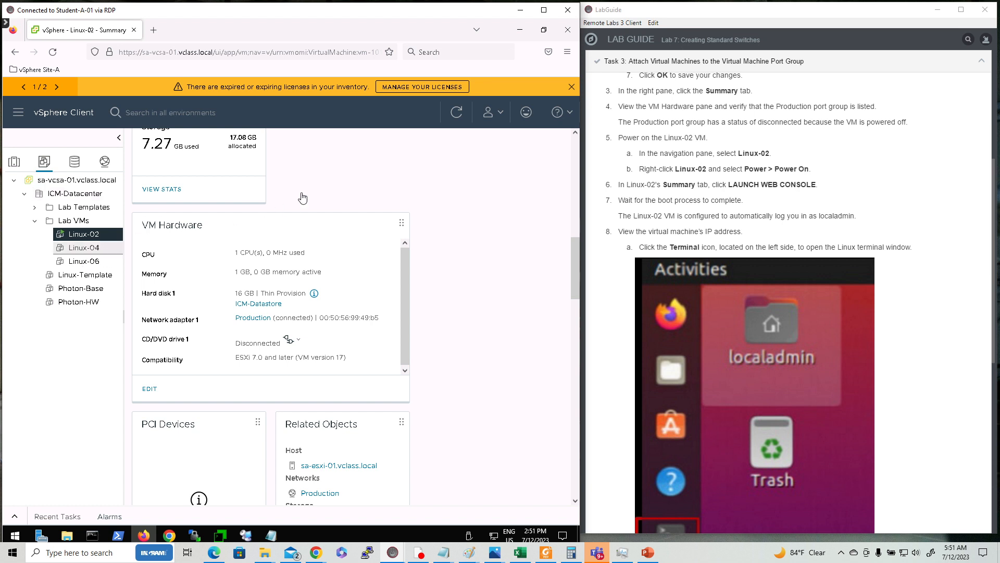
pyautogui.scroll(10, 312, 203)
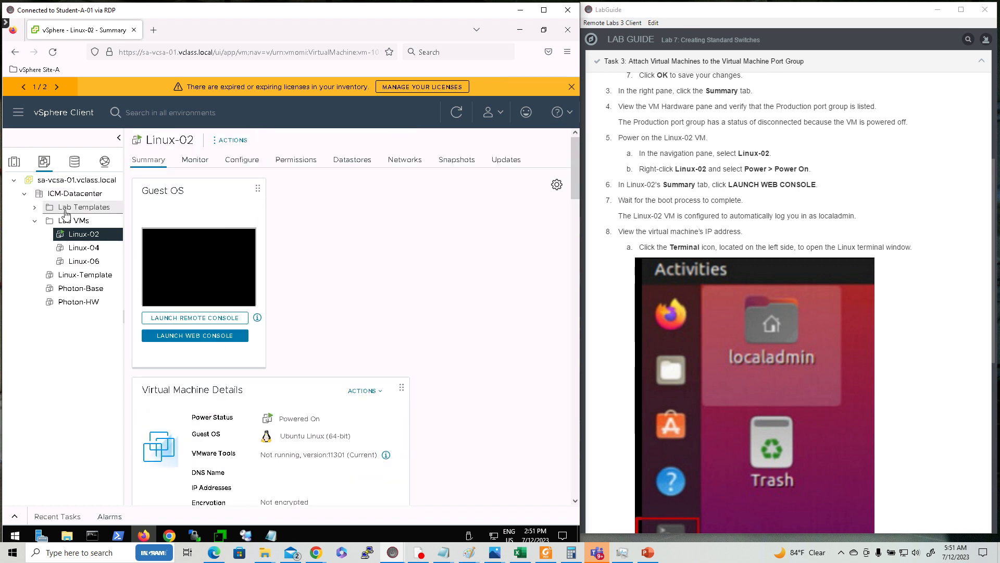
pyautogui.click(219, 335)
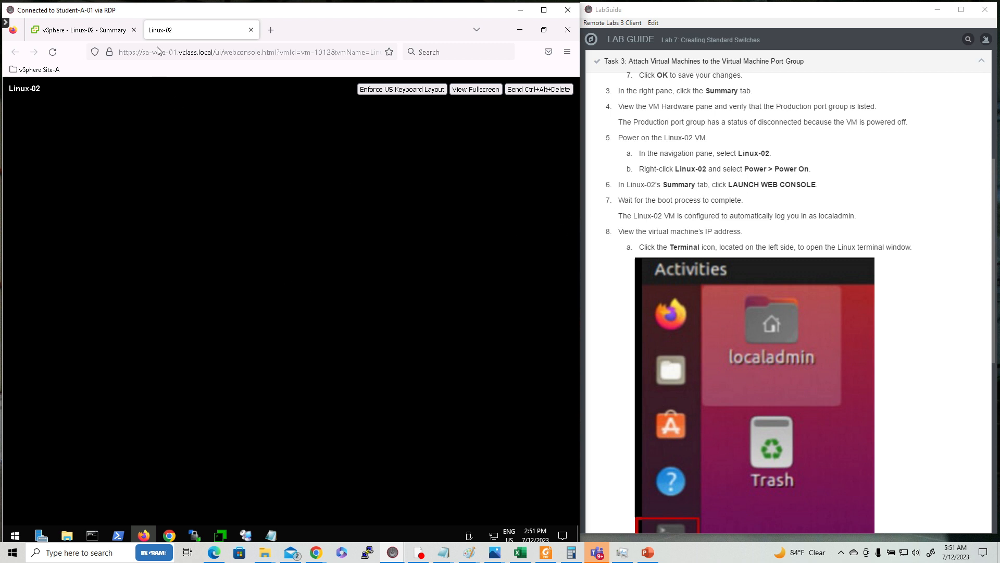
pyautogui.click(83, 31)
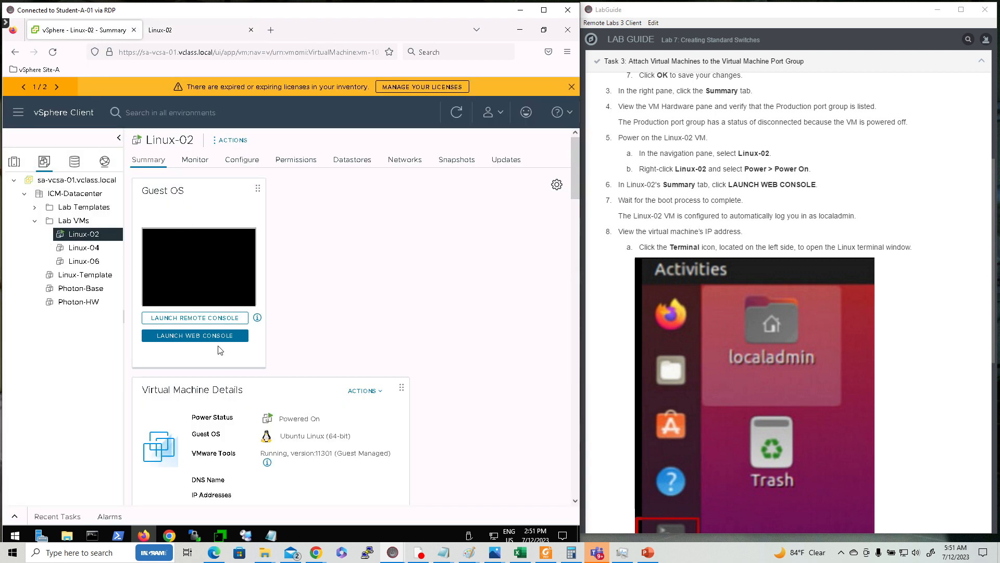
pyautogui.click(187, 30)
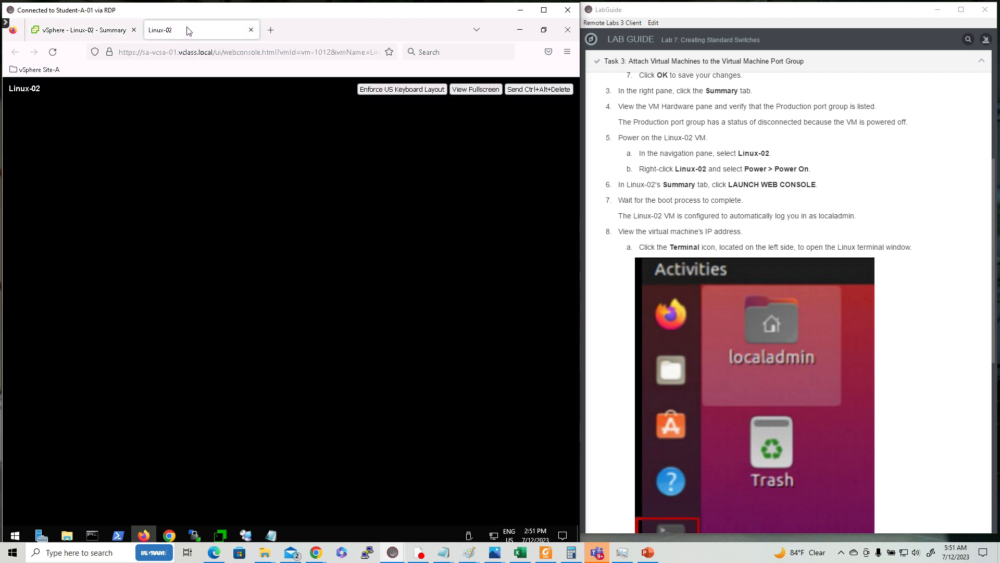
pyautogui.click(251, 29)
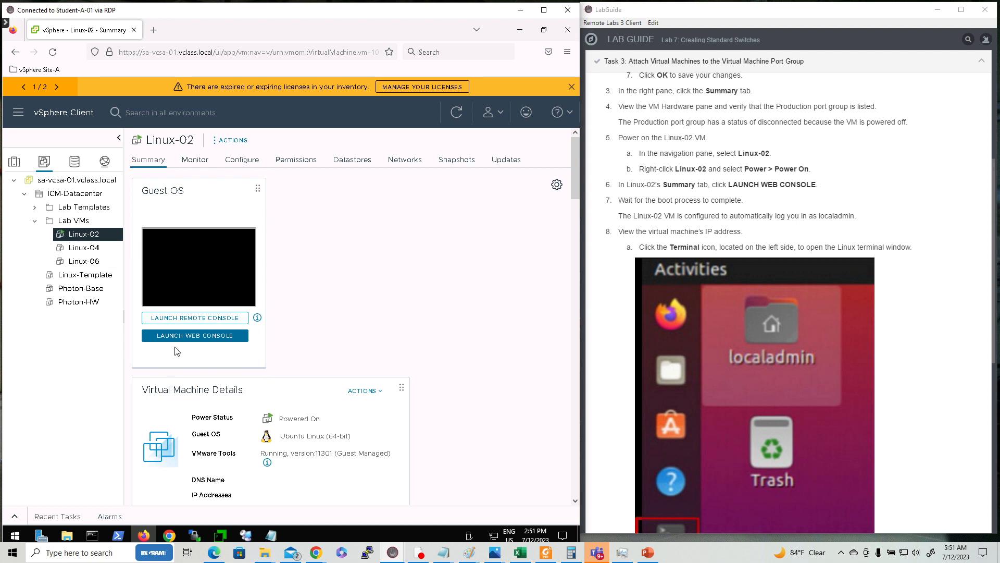
pyautogui.click(198, 340)
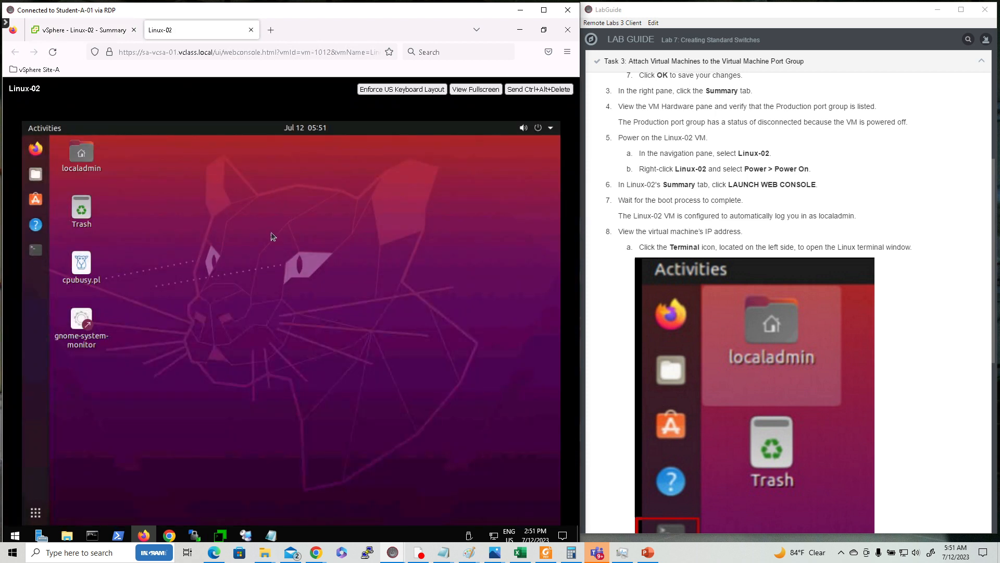
# Consult the lab guide's instructions for viewing the virtual machine's IP address and open a terminal window on the Linux-02 desktop.
pyautogui.scroll(2, 727, 143)
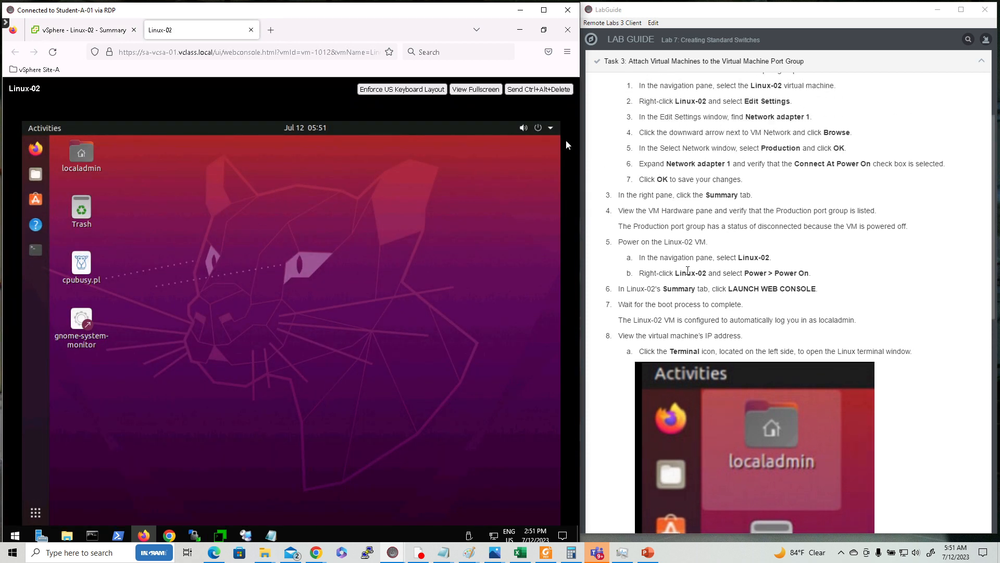
pyautogui.scroll(-2, 710, 304)
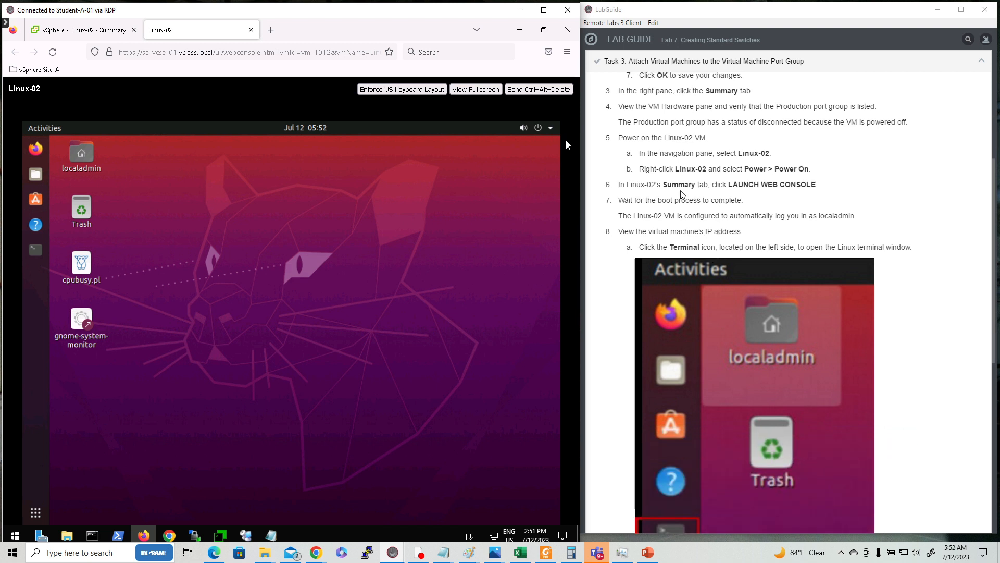
pyautogui.moveTo(698, 185); pyautogui.dragTo(721, 186)
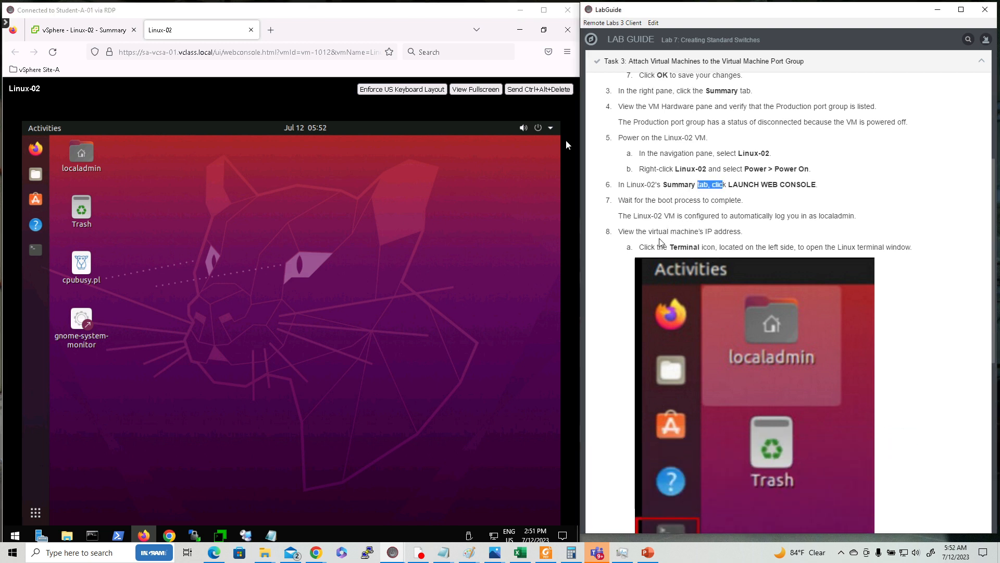
pyautogui.moveTo(734, 247); pyautogui.dragTo(744, 247)
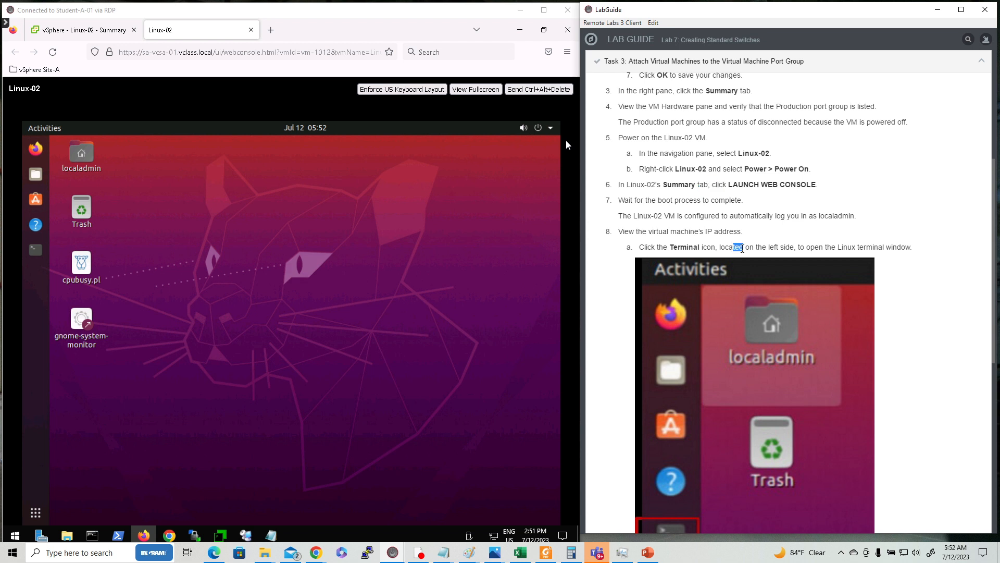
pyautogui.scroll(-3, 644, 288)
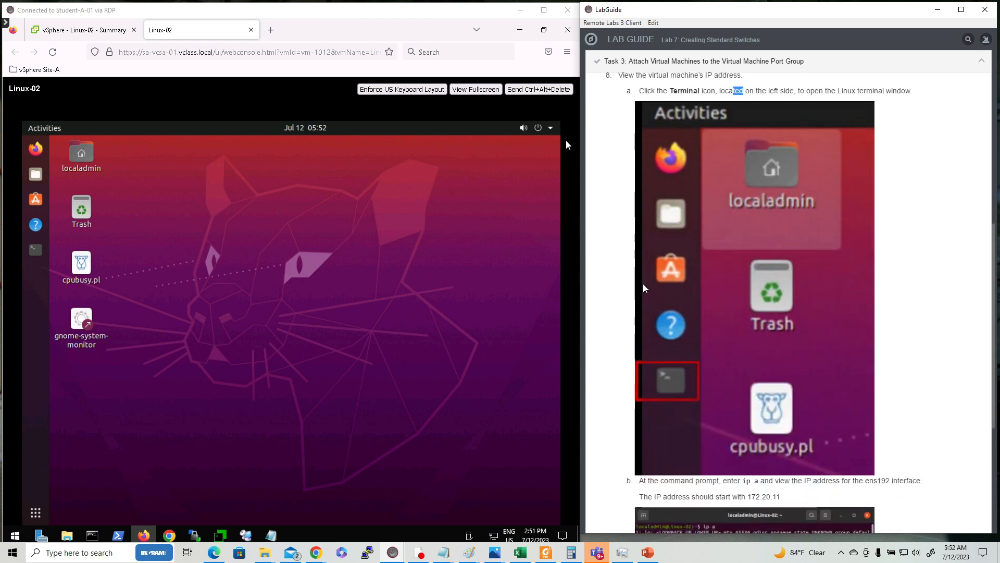
pyautogui.click(35, 255)
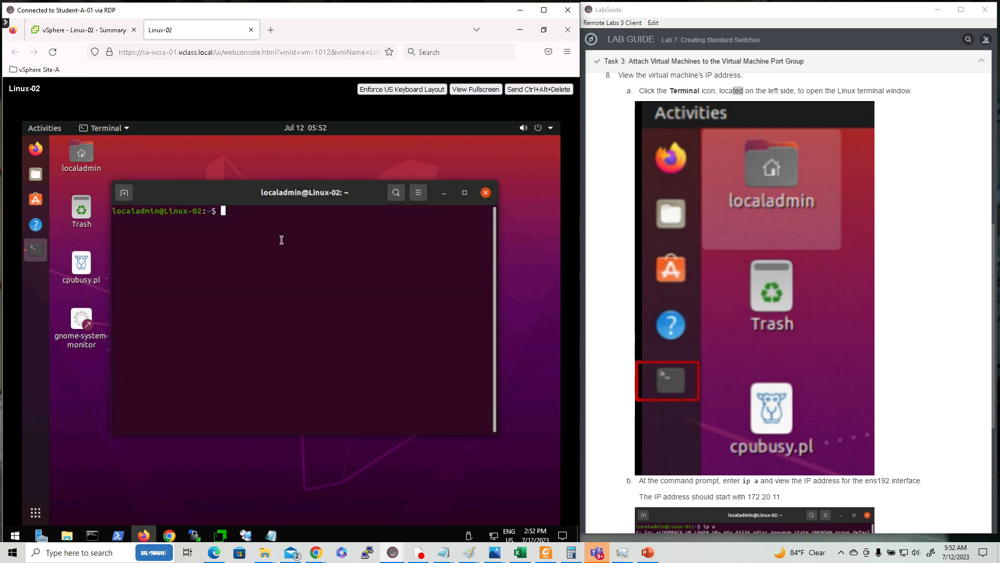
# Run ip a in the Linux-02 terminal to view the IP address of the ens192 interface.
pyautogui.scroll(-4, 680, 409)
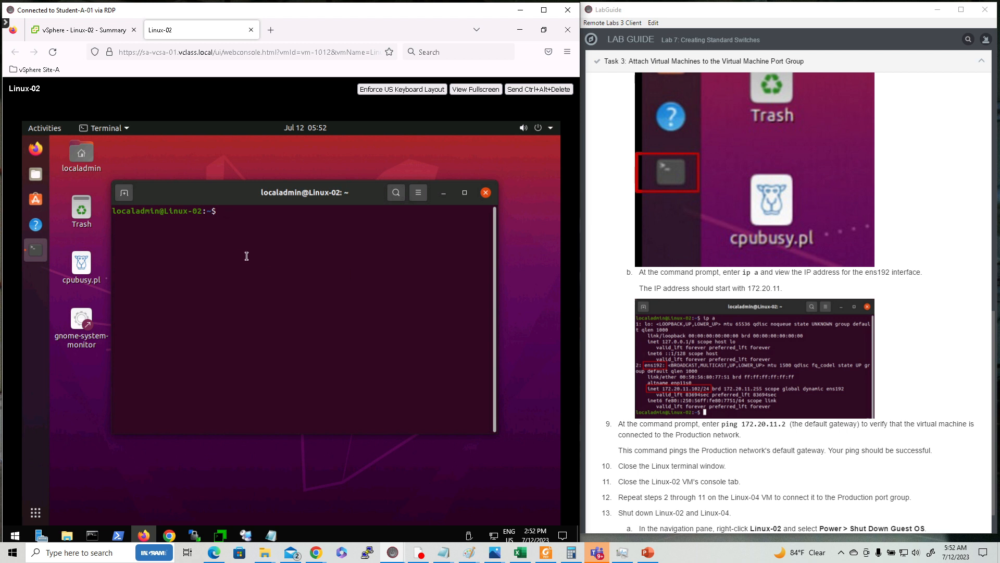
pyautogui.write('ip a')
pyautogui.press('Return')
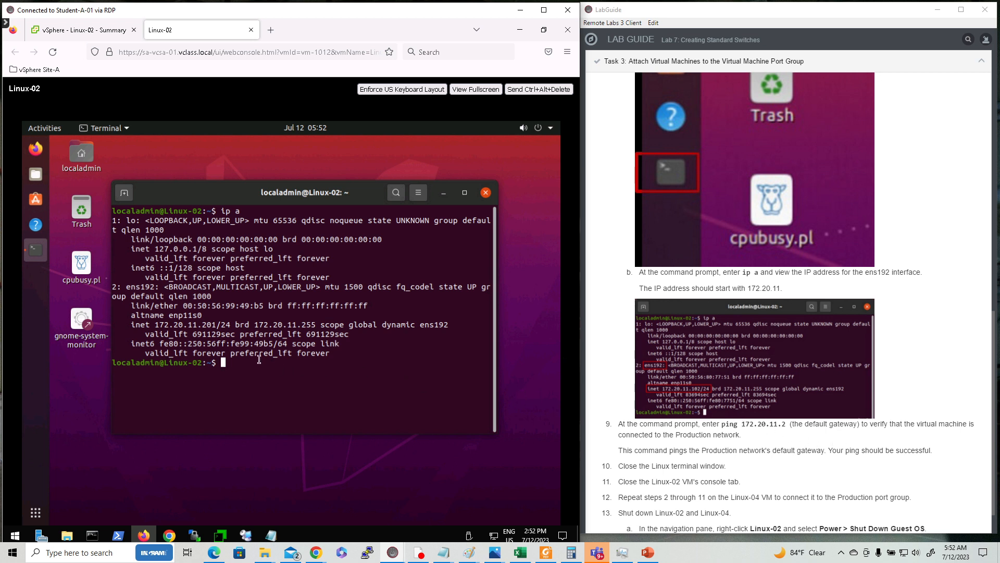
# Ping the default gateway 172.20.11.2 from Linux-02, decline the Ubuntu 22.04.2 LTS upgrade offer, and stop the ping.
pyautogui.write('ping 172.20.11.2')
pyautogui.press('Return')
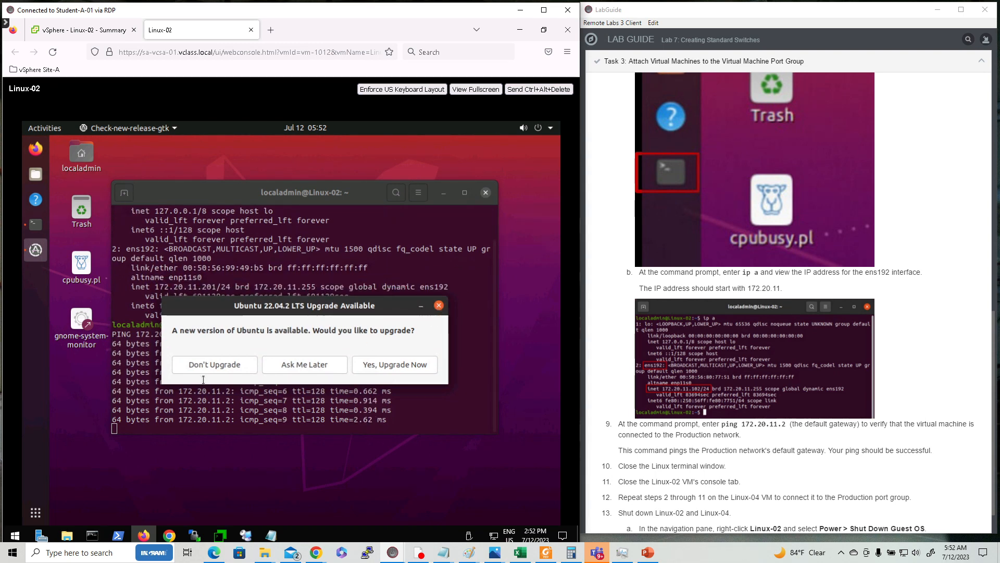
pyautogui.click(216, 364)
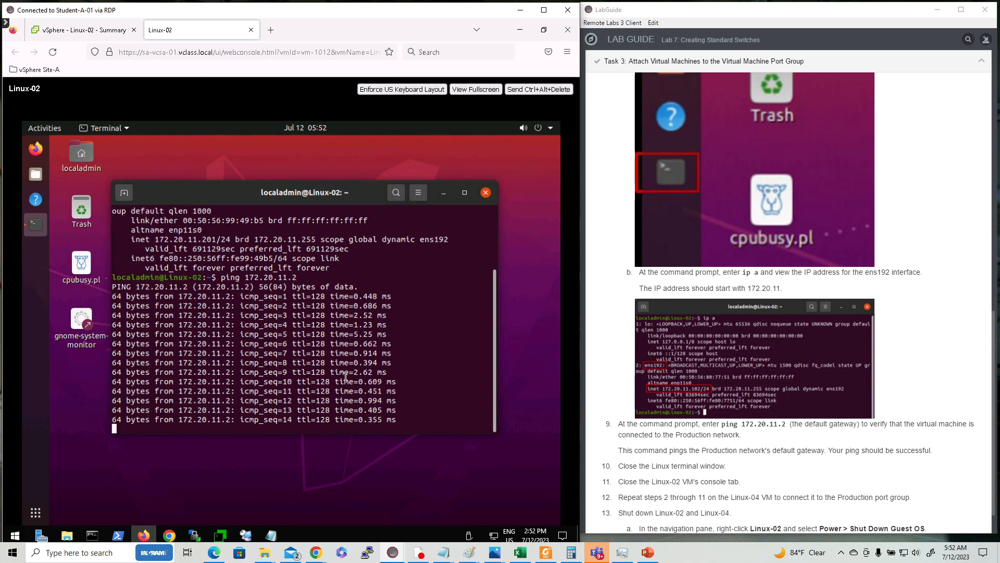
pyautogui.hotkey('ctrl', 'c')
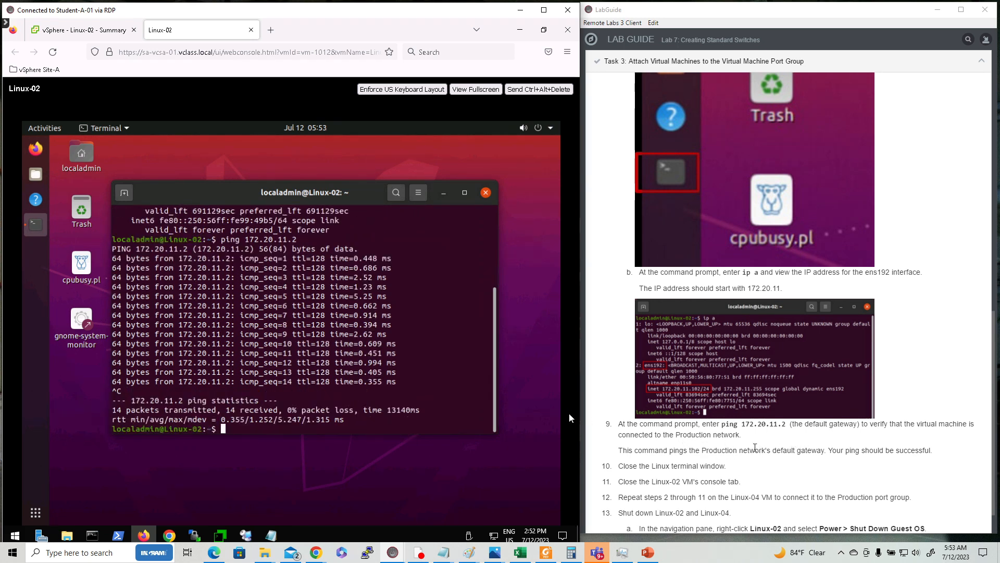
# Close the terminal window inside Linux-02 and the virtual machine's web console, reopening the console if it was closed first.
pyautogui.scroll(-2, 832, 438)
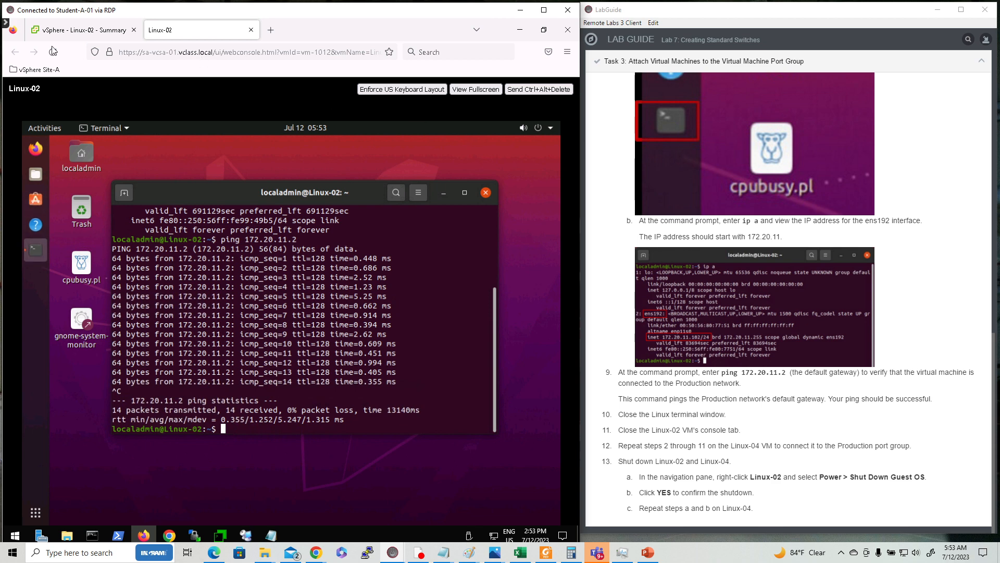
pyautogui.click(251, 29)
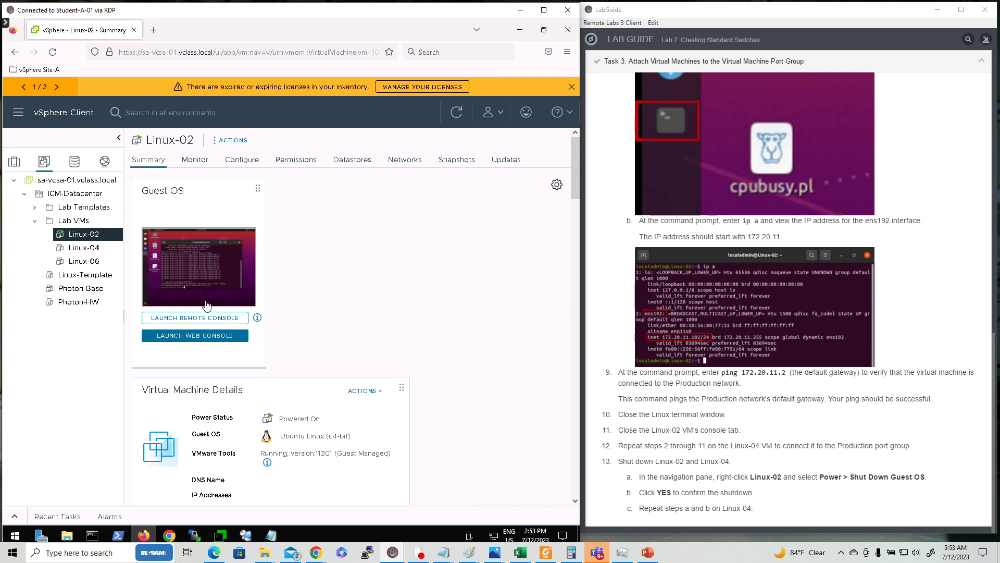
pyautogui.click(208, 344)
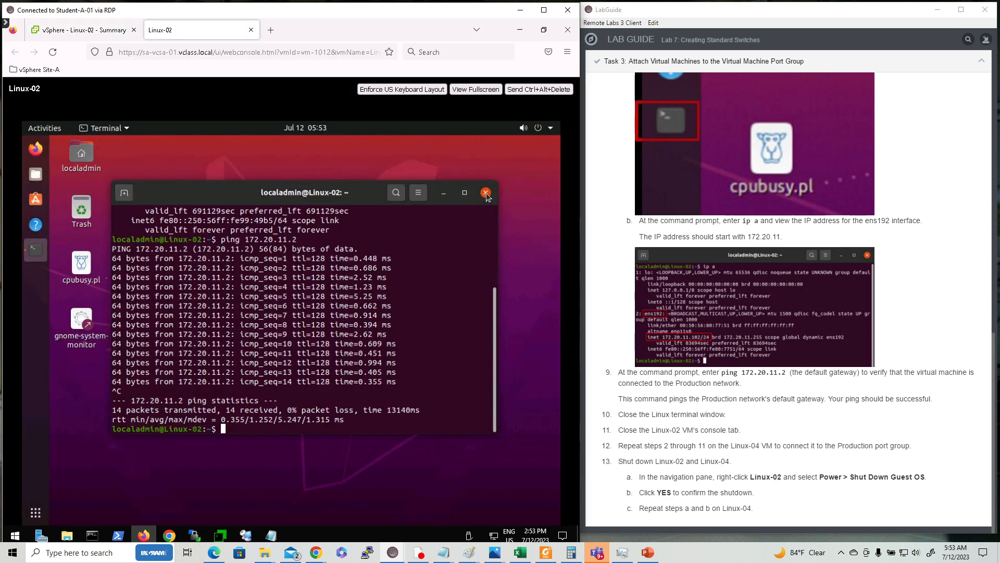
pyautogui.click(486, 193)
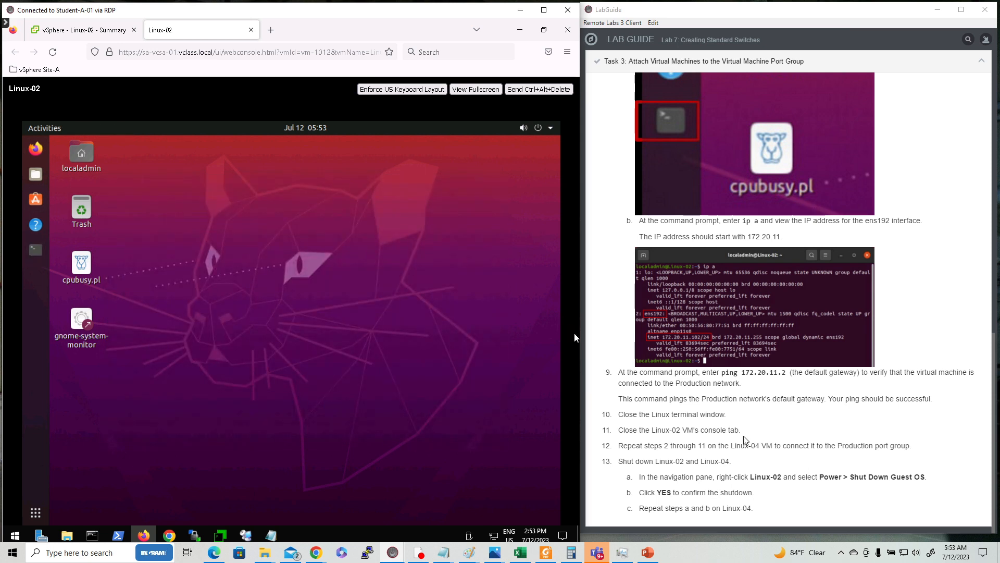
pyautogui.click(251, 30)
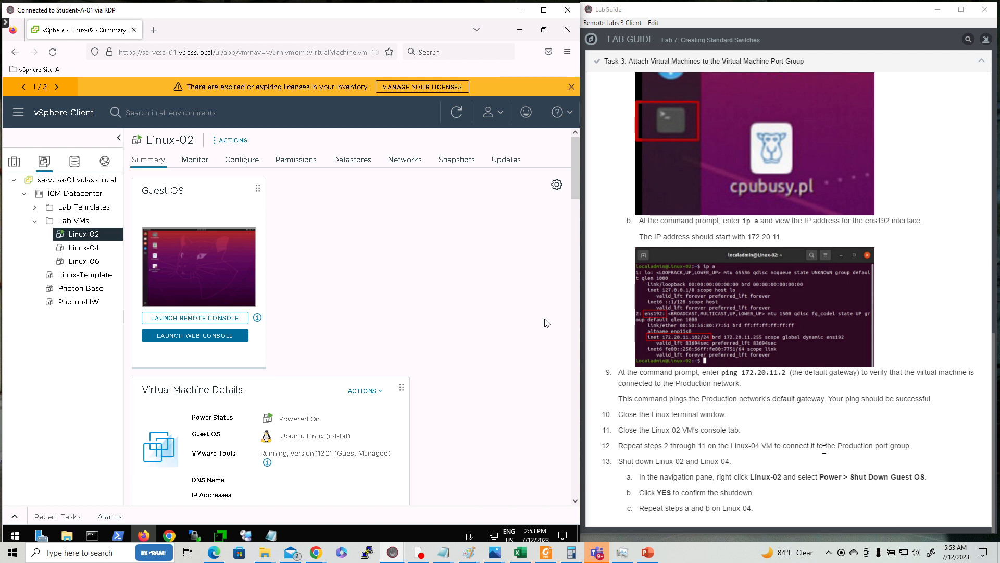
# Attach Network adapter 1 of the Linux-04 virtual machine to the Production port group and save the settings.
pyautogui.click(73, 248)
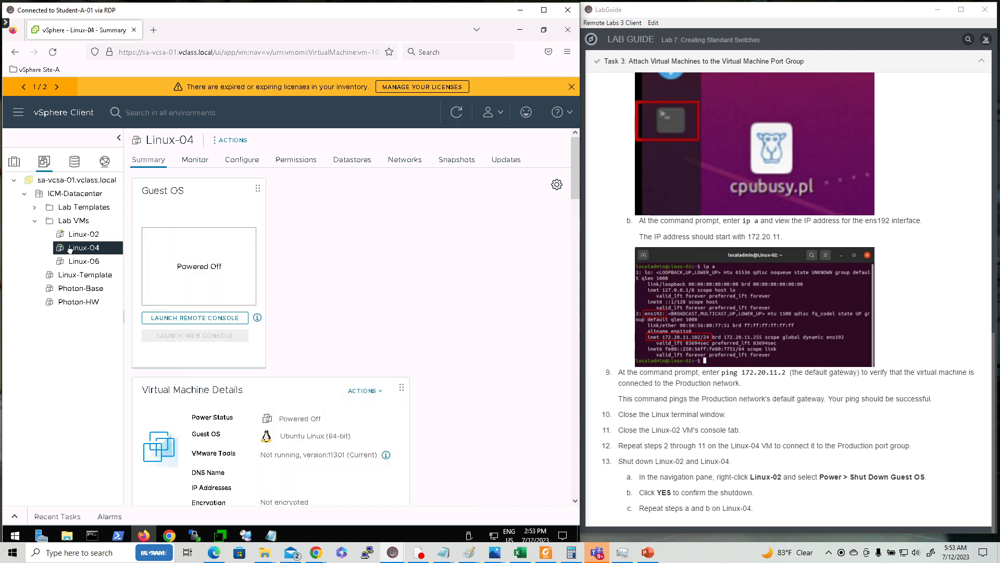
pyautogui.rightClick(73, 253)
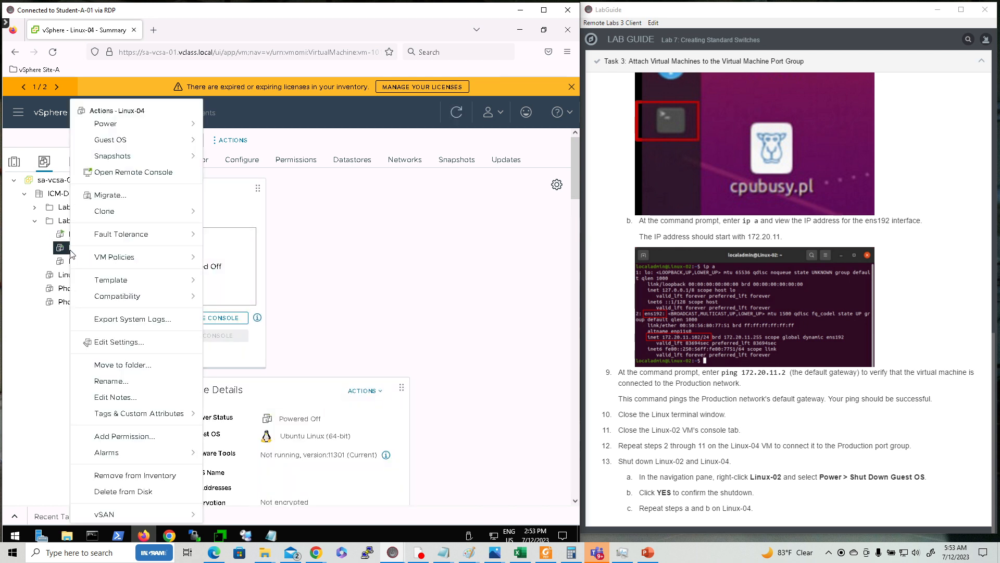
pyautogui.click(119, 343)
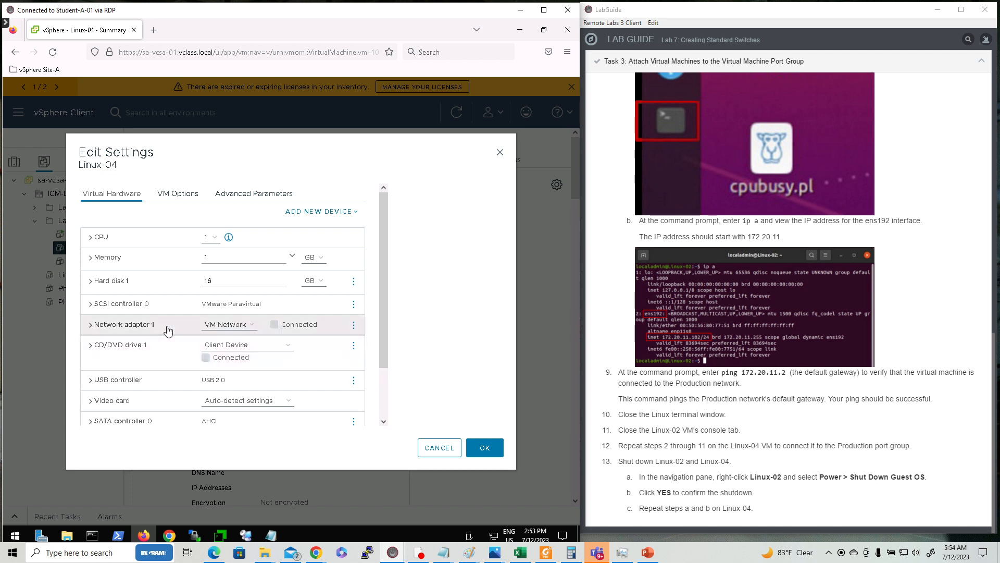
pyautogui.click(244, 328)
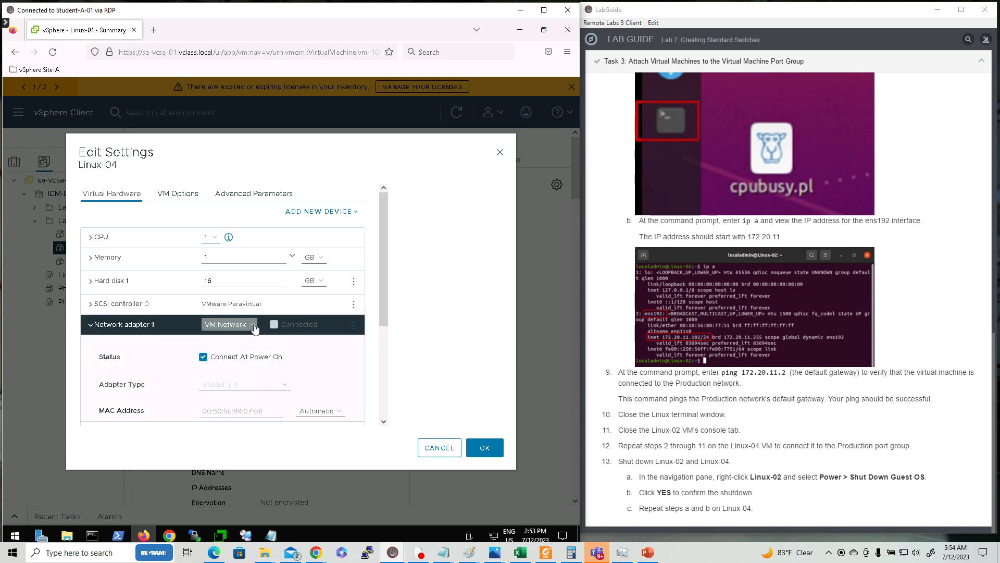
pyautogui.click(254, 325)
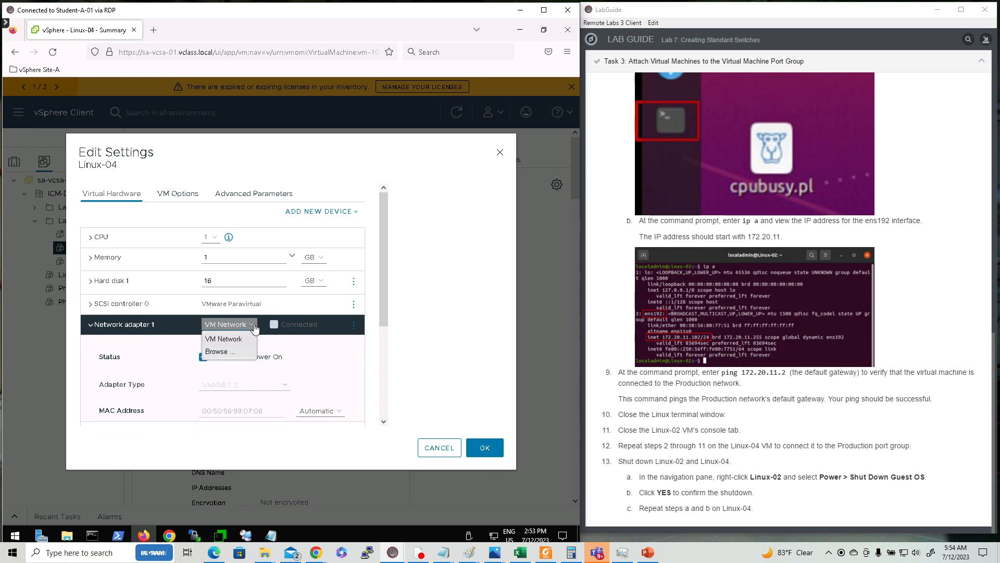
pyautogui.click(225, 353)
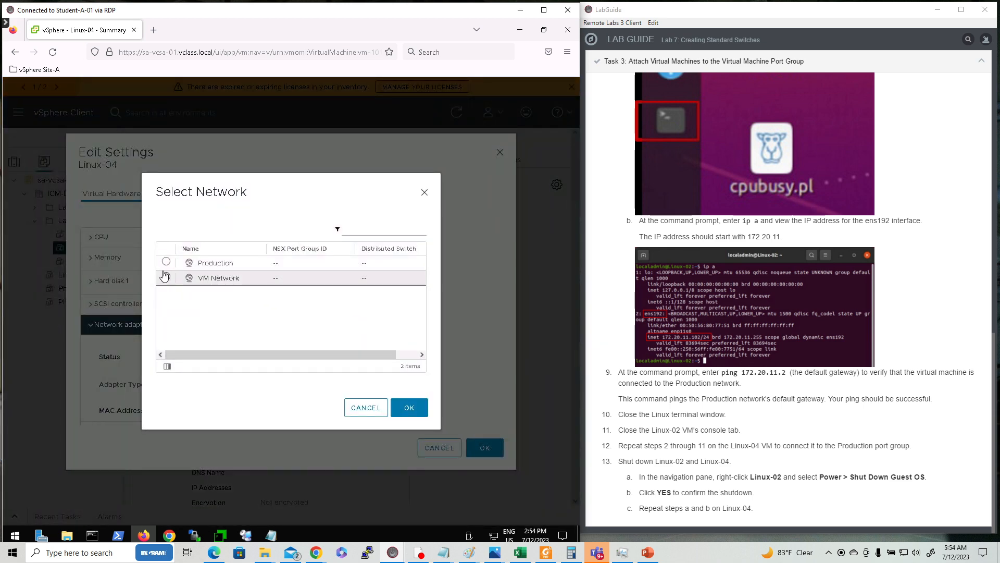
pyautogui.click(166, 262)
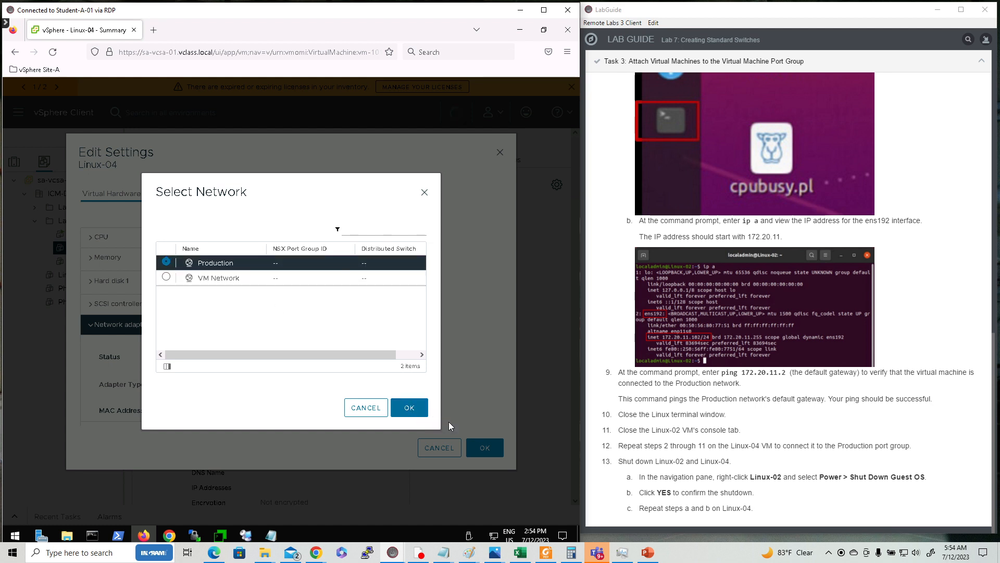
pyautogui.click(410, 408)
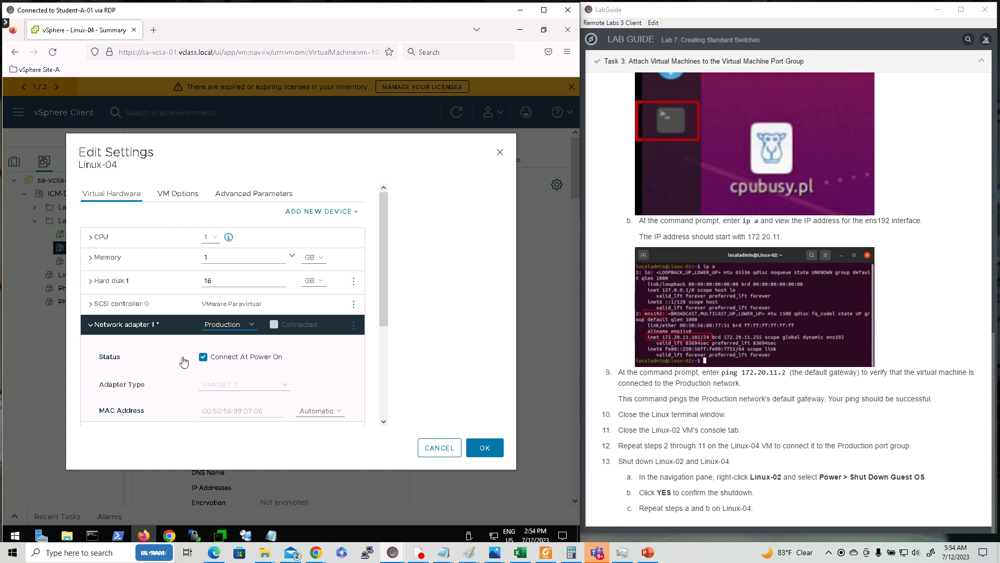
pyautogui.click(485, 448)
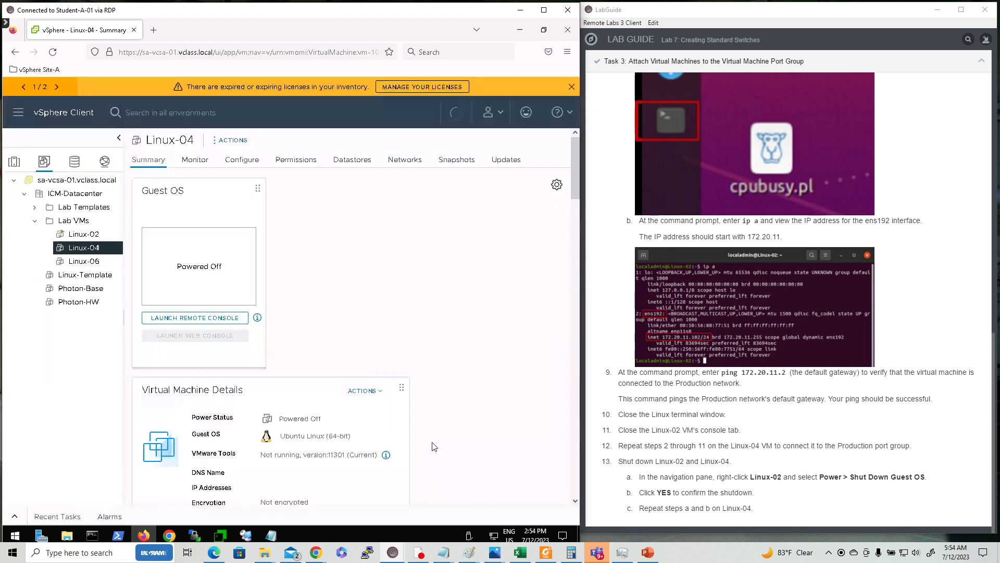
# Power on the Linux-04 virtual machine.
pyautogui.rightClick(76, 251)
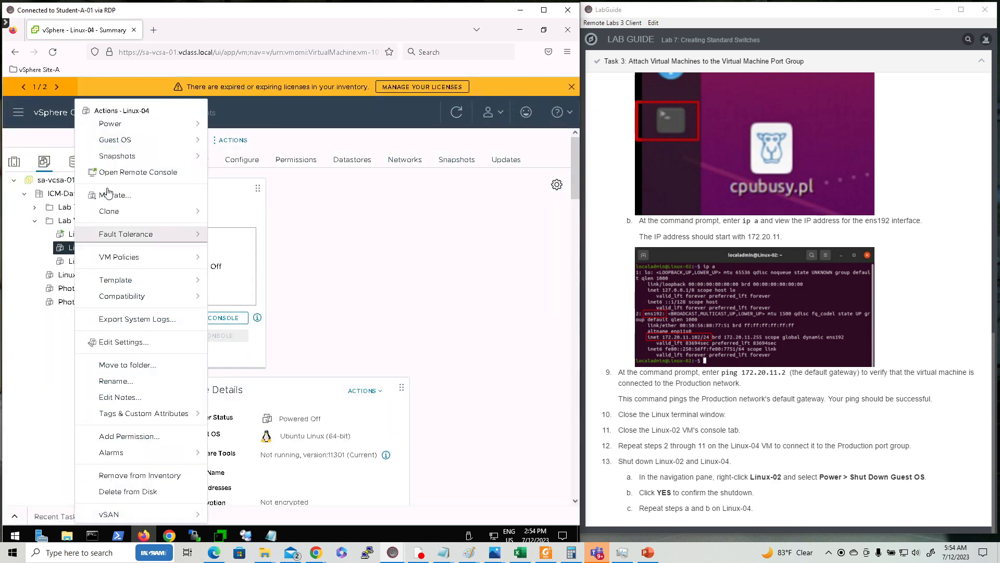
pyautogui.click(120, 125)
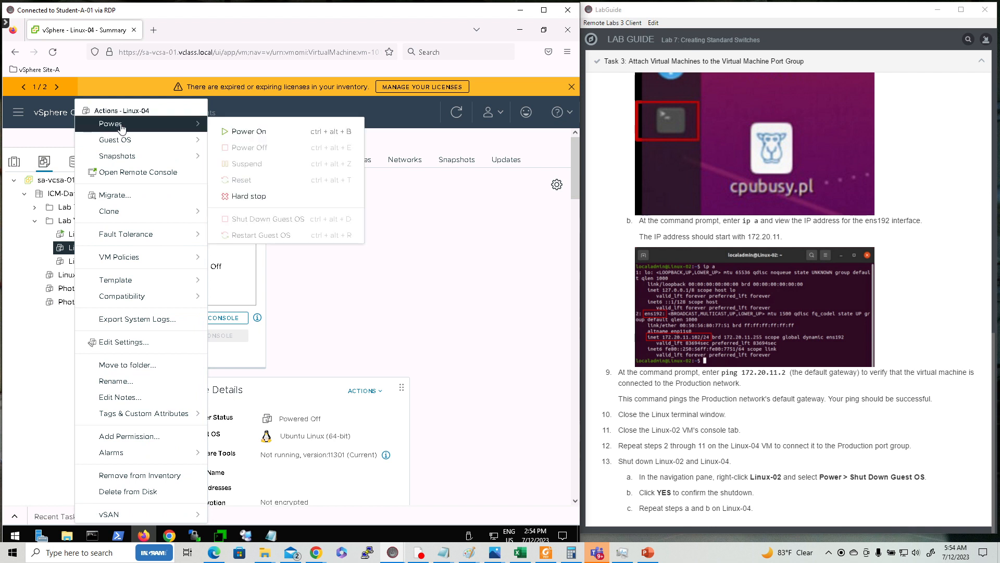
pyautogui.click(267, 132)
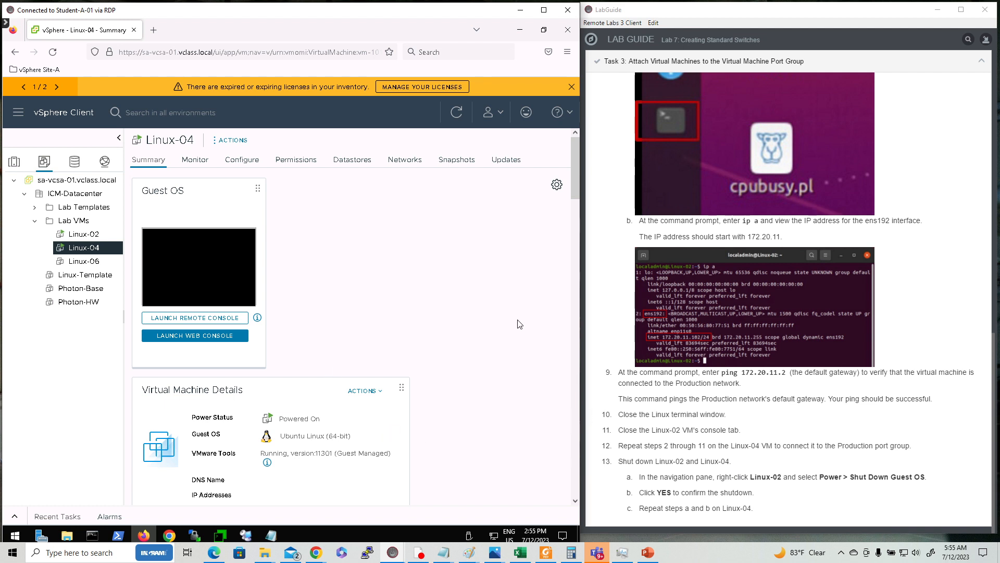
# Launch the Linux-04 web console, relaunching it if the display stays black, and open a terminal on its desktop.
pyautogui.click(195, 341)
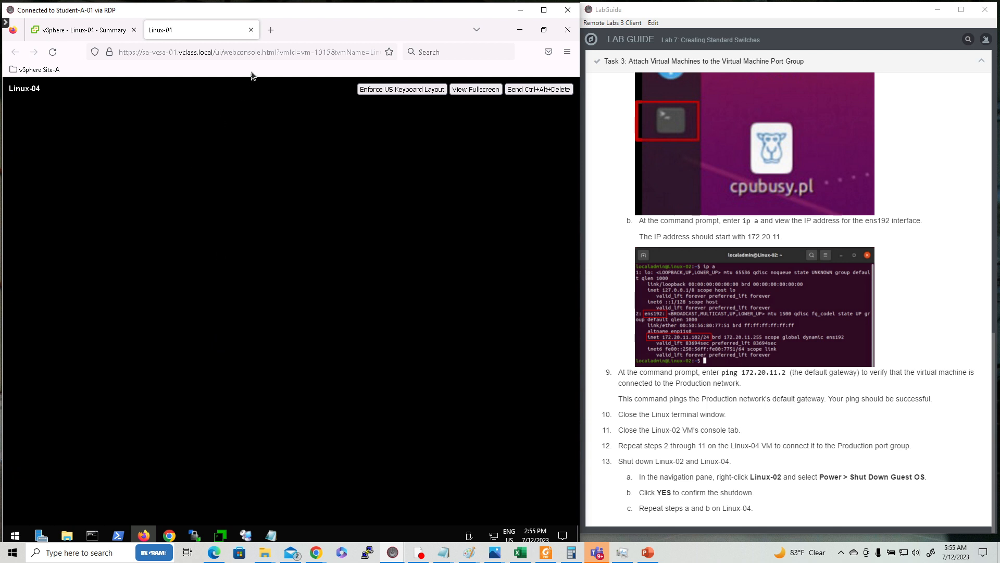
pyautogui.click(252, 30)
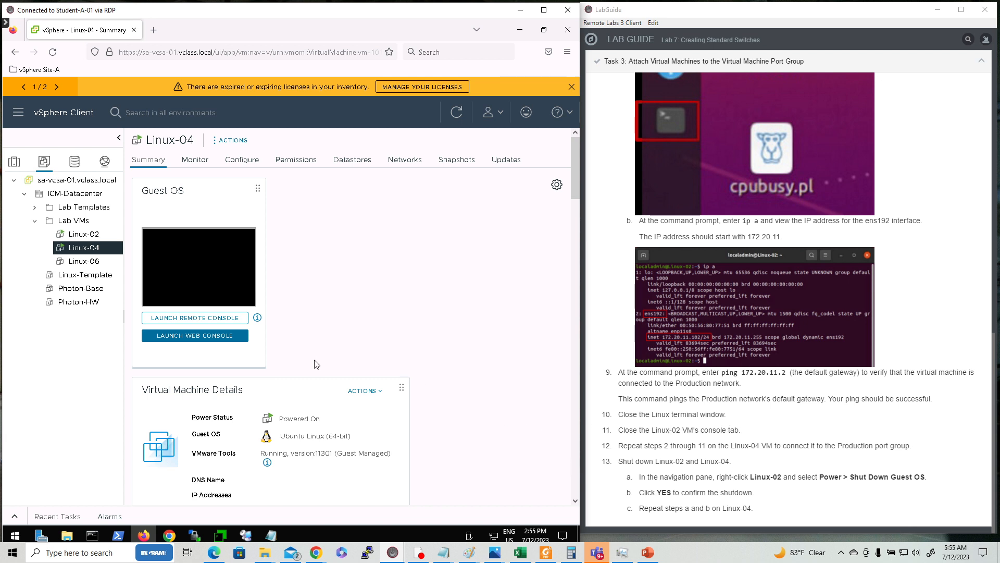
pyautogui.click(196, 336)
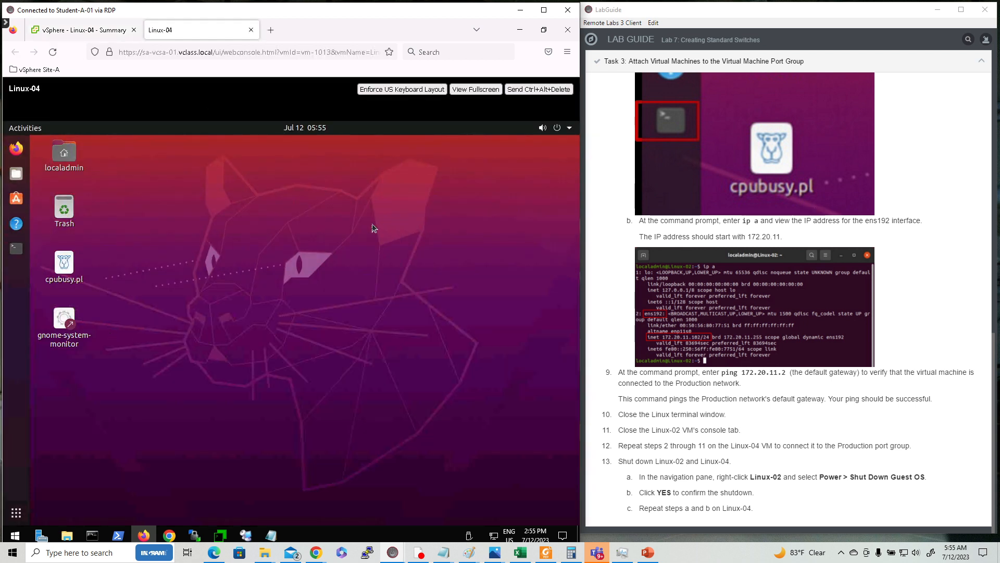
pyautogui.click(18, 253)
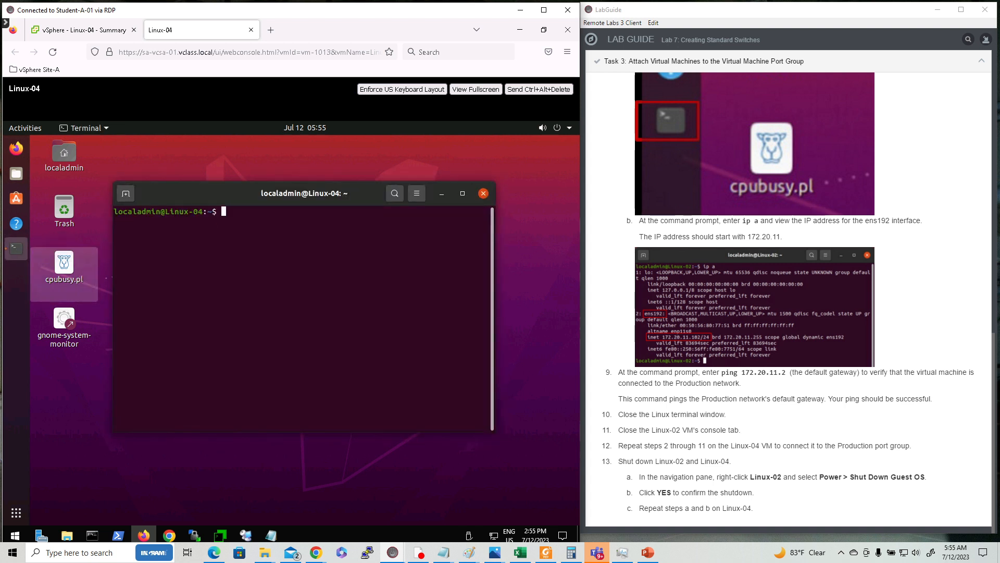
# Check Linux-04's IP address with ip a, and ping the default gateway 172.20.11.2 before stopping the ping.
pyautogui.write('ip a')
pyautogui.press('Return')
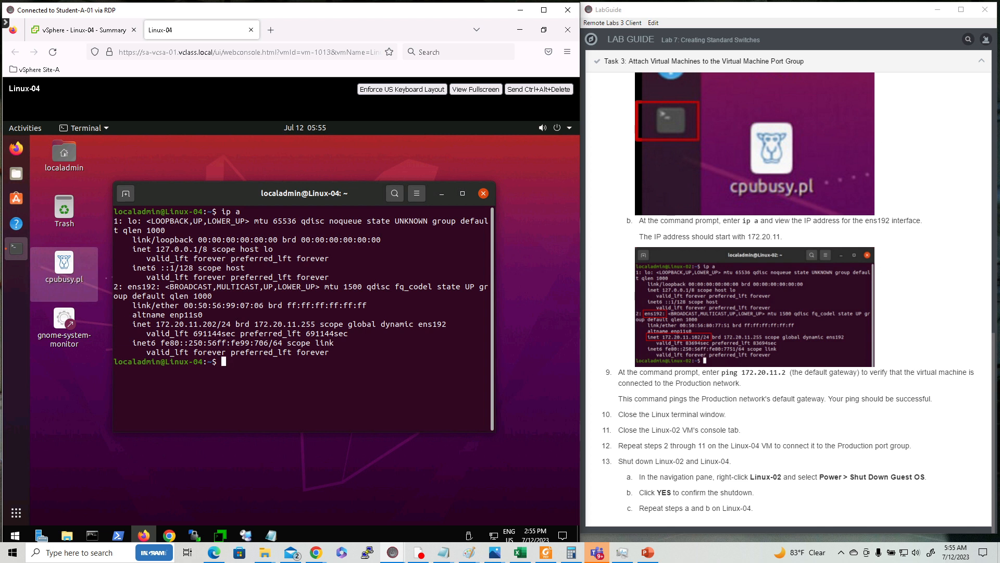
pyautogui.write('ping 172.20.11.2')
pyautogui.press('Return')
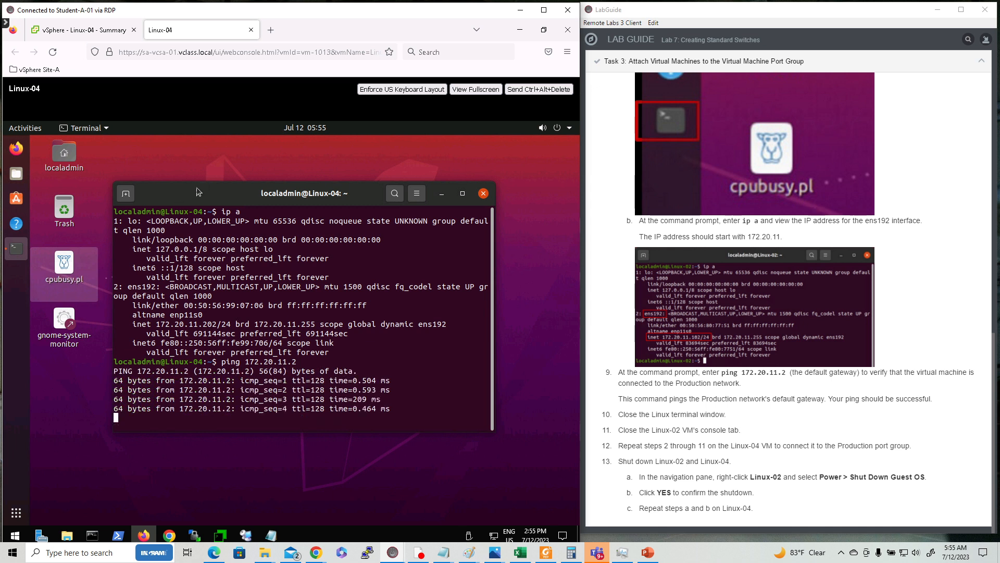
pyautogui.hotkey('ctrl', 'c')
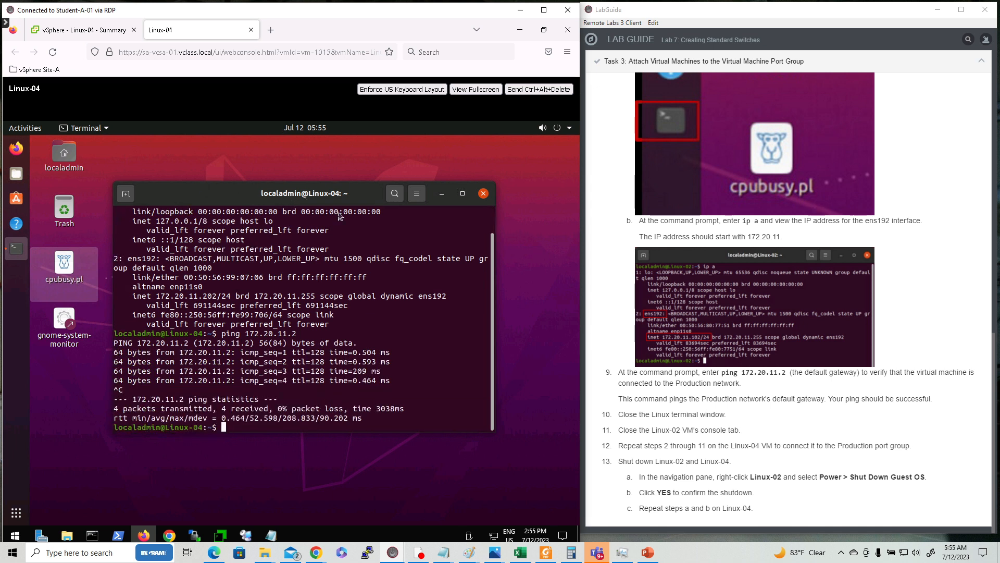
# Close the Linux-04 terminal window and its web console.
pyautogui.click(483, 194)
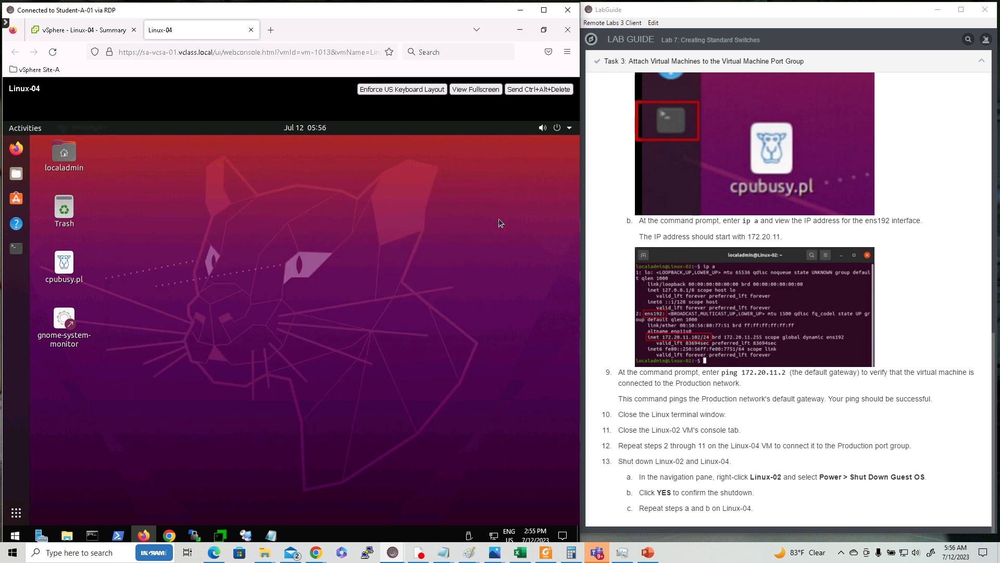
pyautogui.click(252, 31)
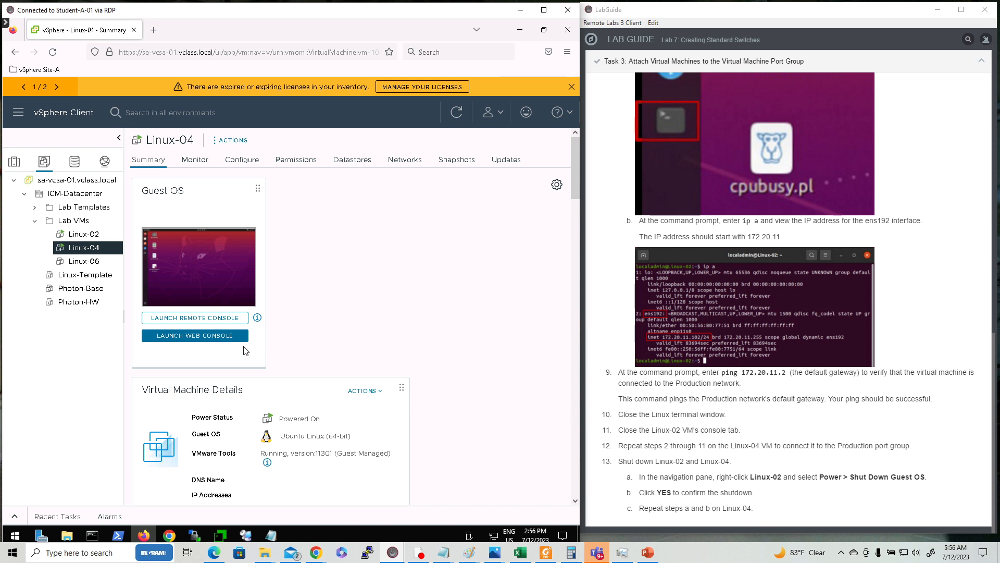
# Shut down the guest operating system of the Linux-02 virtual machine and confirm the shutdown.
pyautogui.click(80, 237)
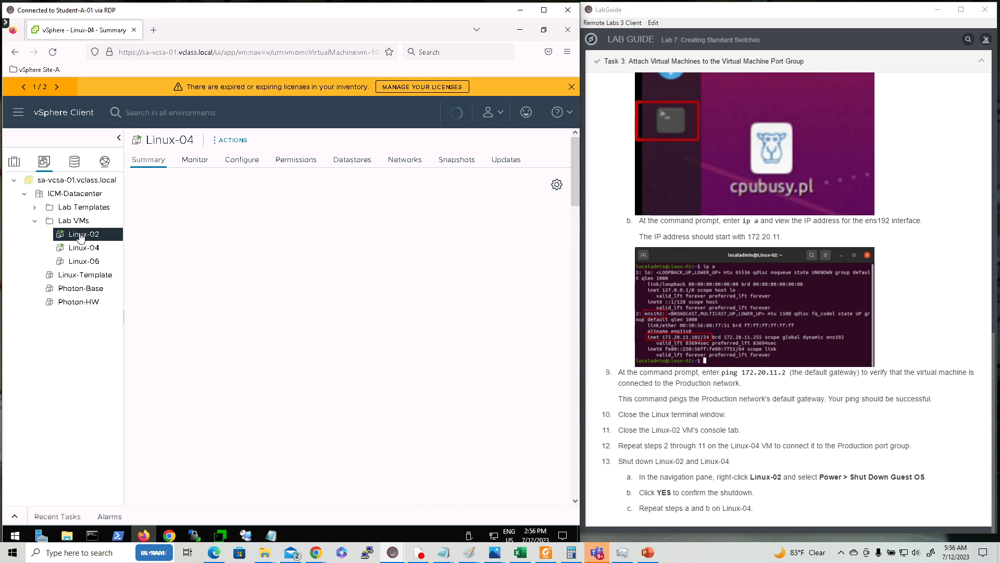
pyautogui.rightClick(80, 237)
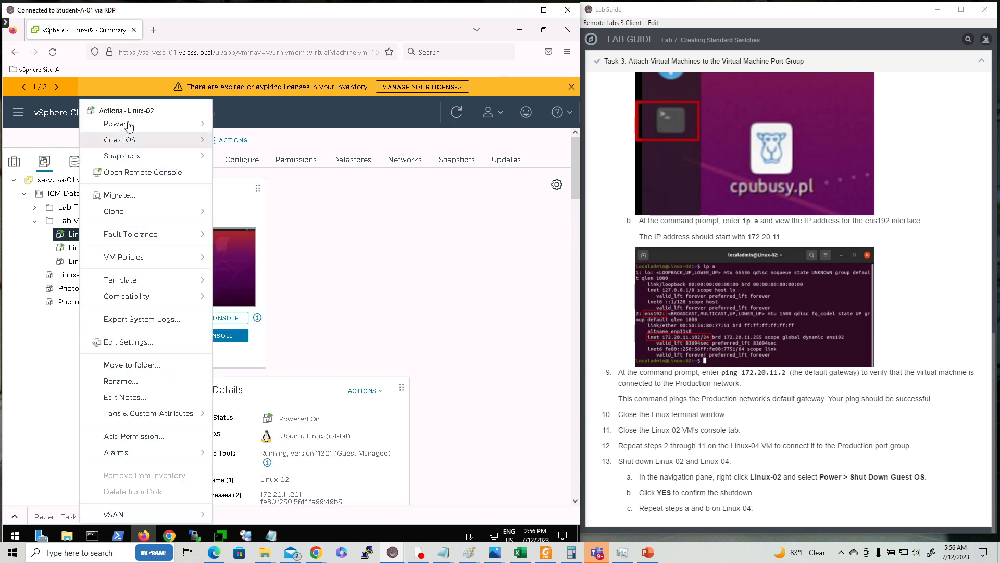
pyautogui.moveTo(172, 123)
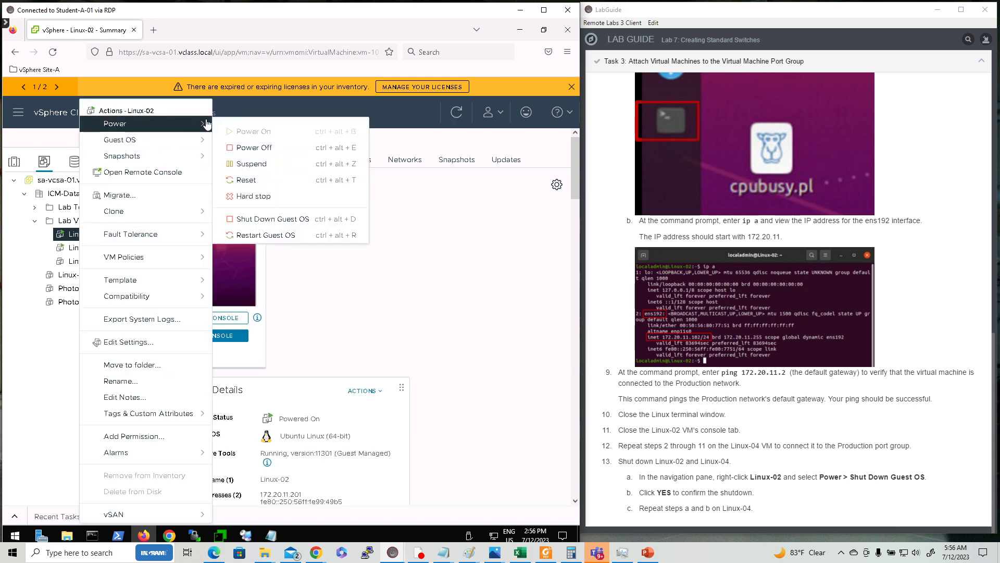
pyautogui.click(295, 218)
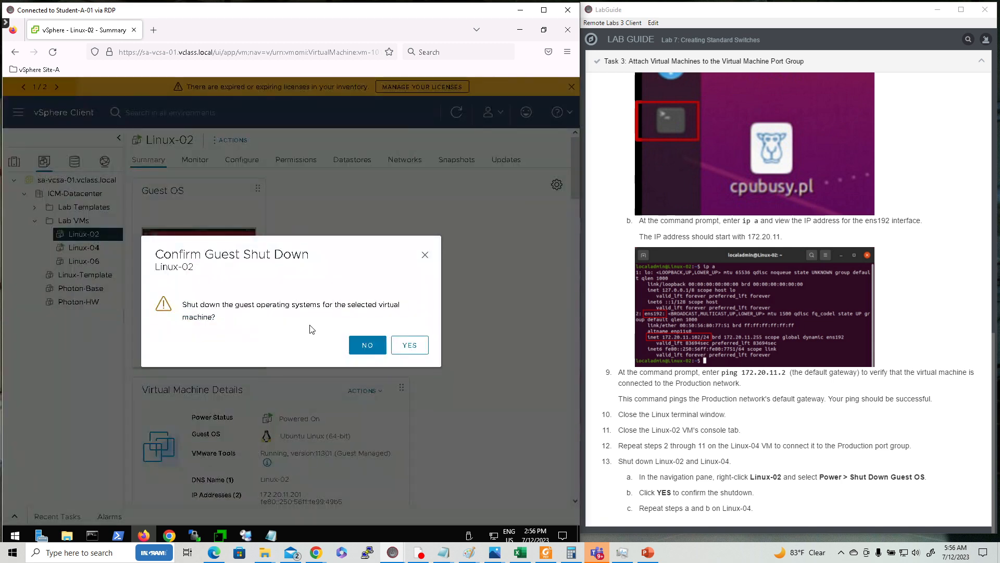
pyautogui.click(416, 346)
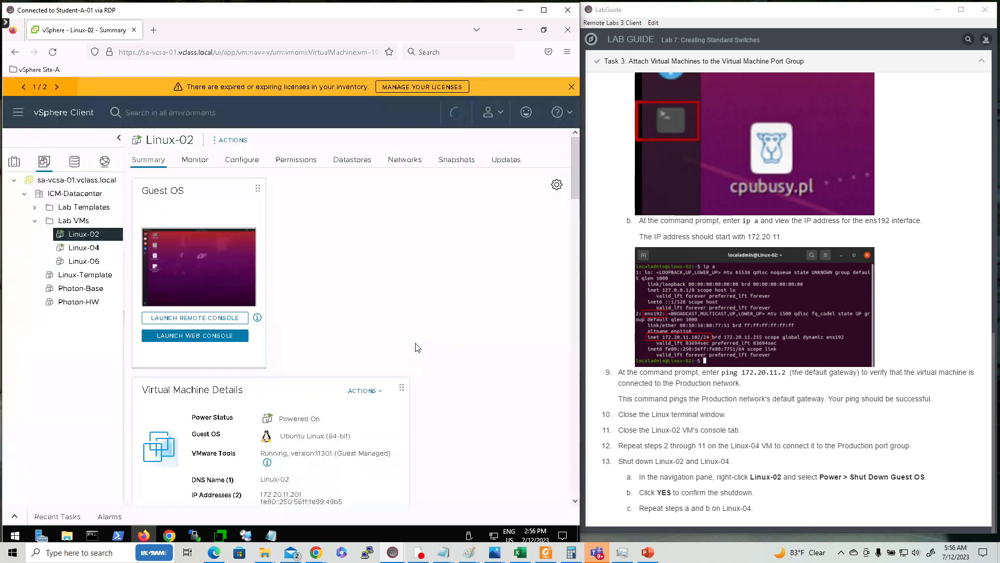
# Shut down the guest operating system of the Linux-04 virtual machine and confirm the shutdown.
pyautogui.click(93, 250)
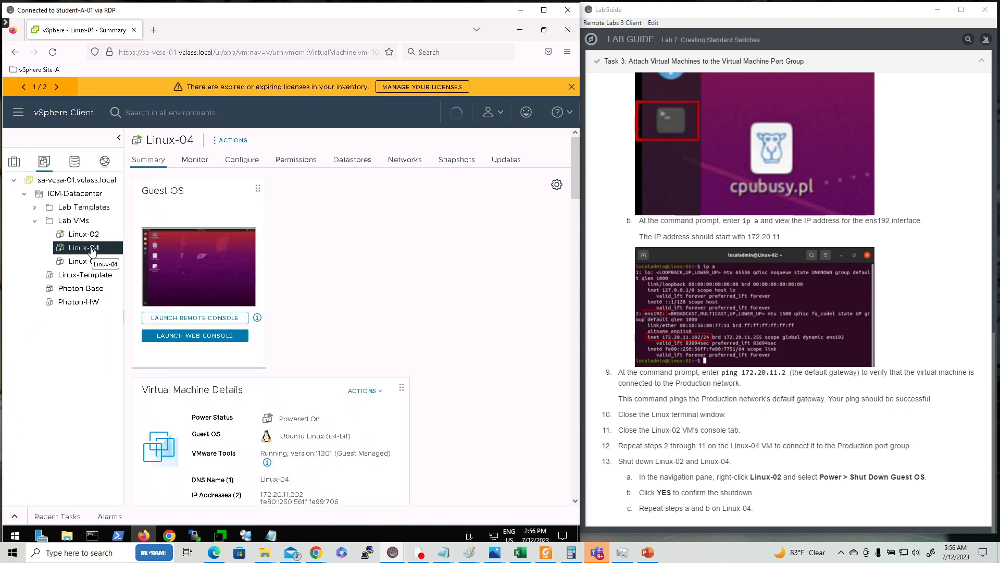
pyautogui.rightClick(91, 248)
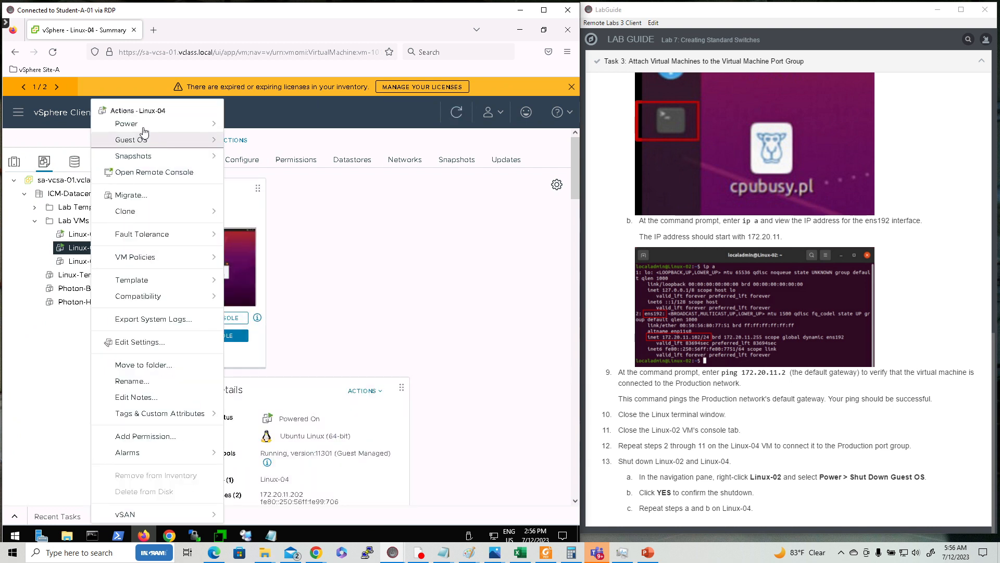
pyautogui.moveTo(146, 125)
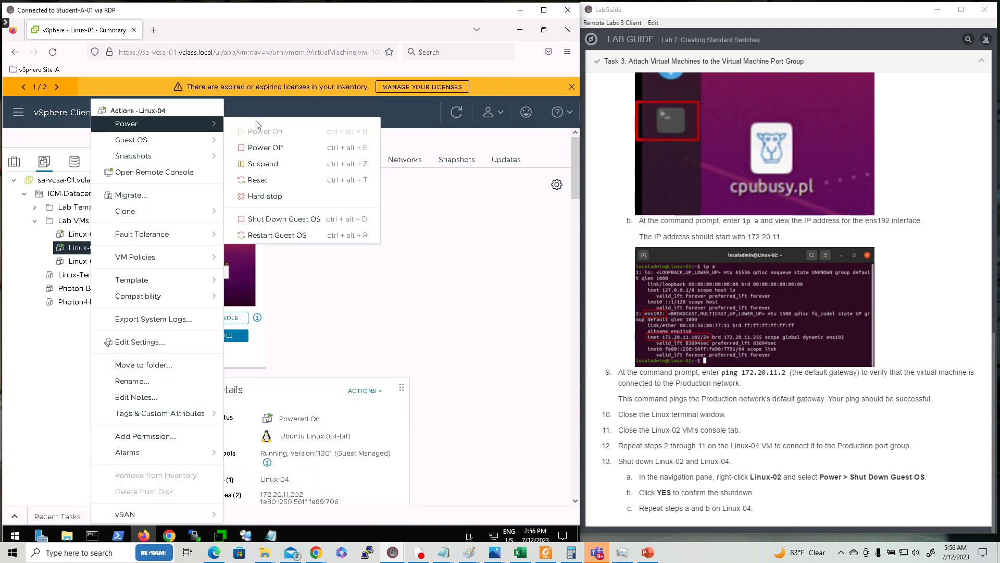
pyautogui.click(318, 221)
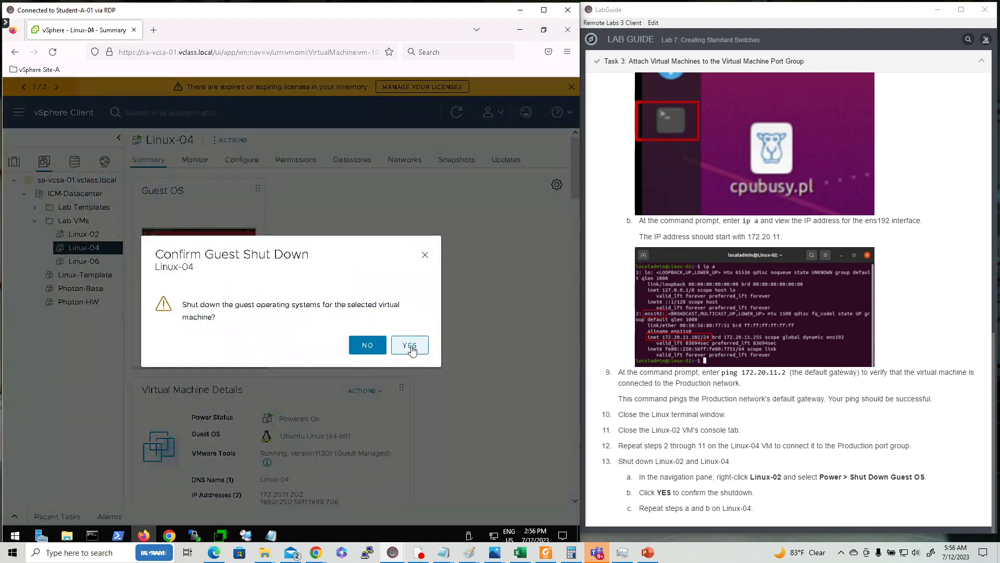
pyautogui.click(410, 346)
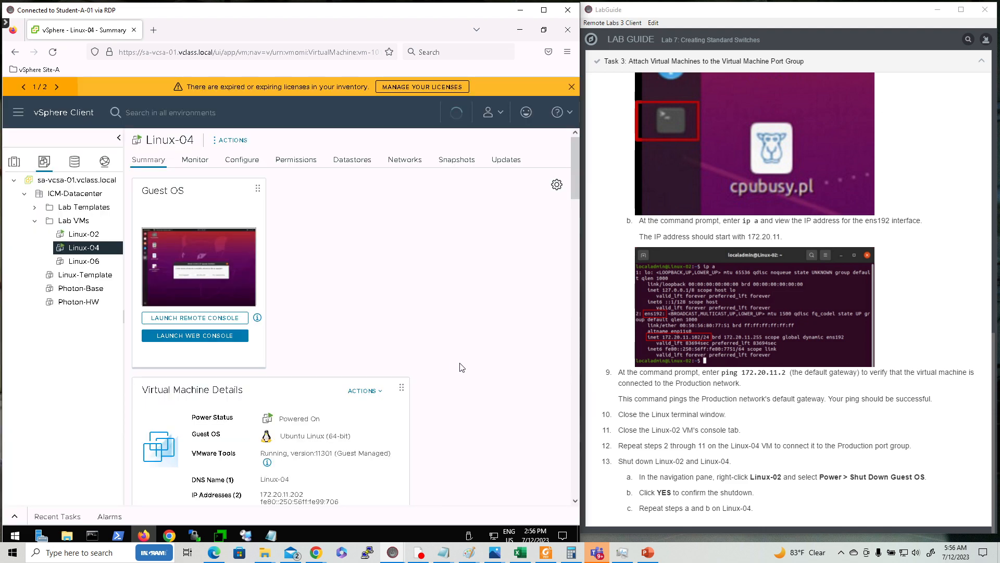